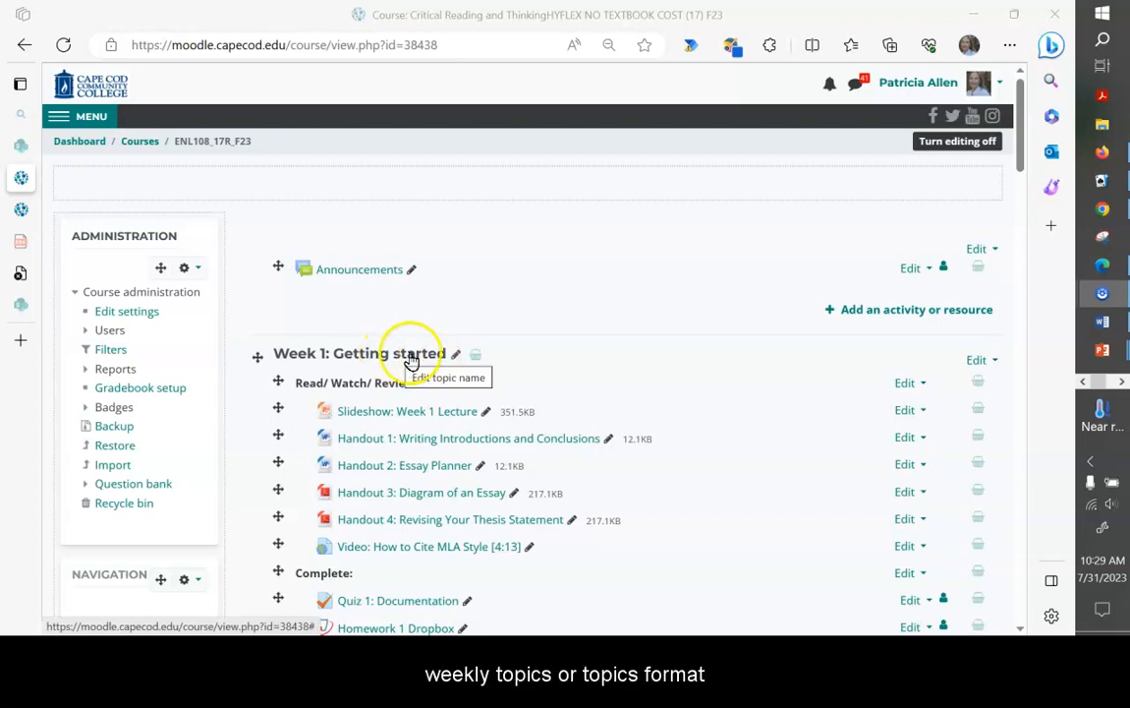
Review the weekly sections on the course page and open the course's settings for editing
scroll(408, 361, "down", 3)
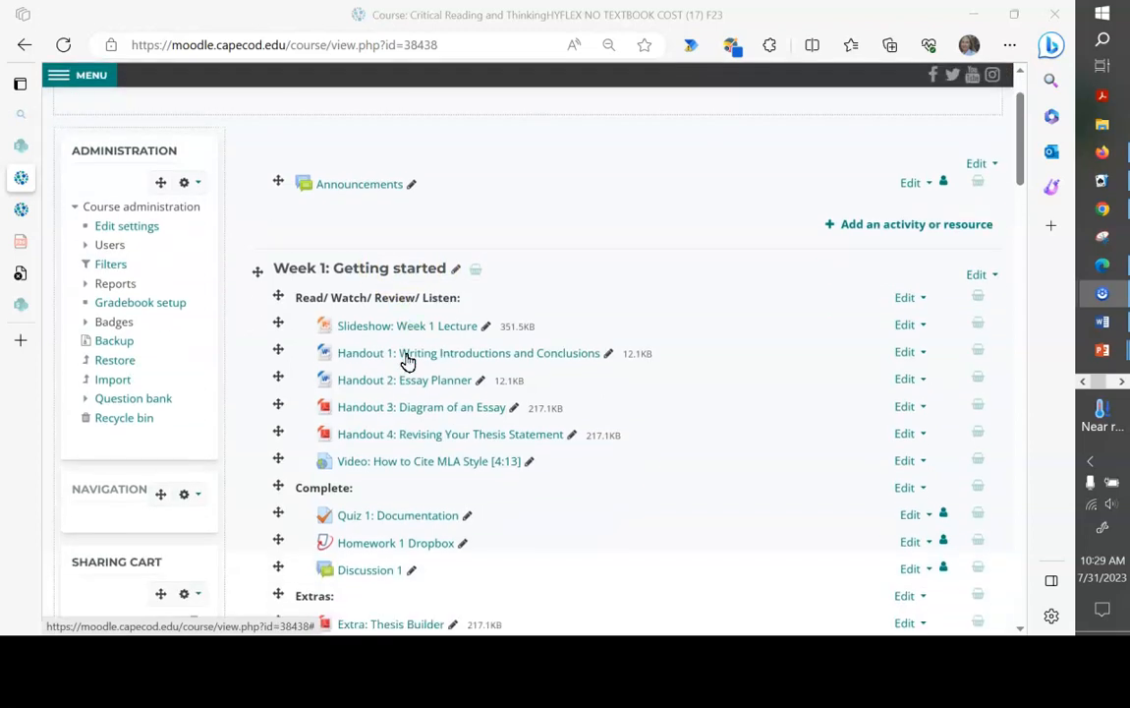
scroll(408, 362, "down", 2)
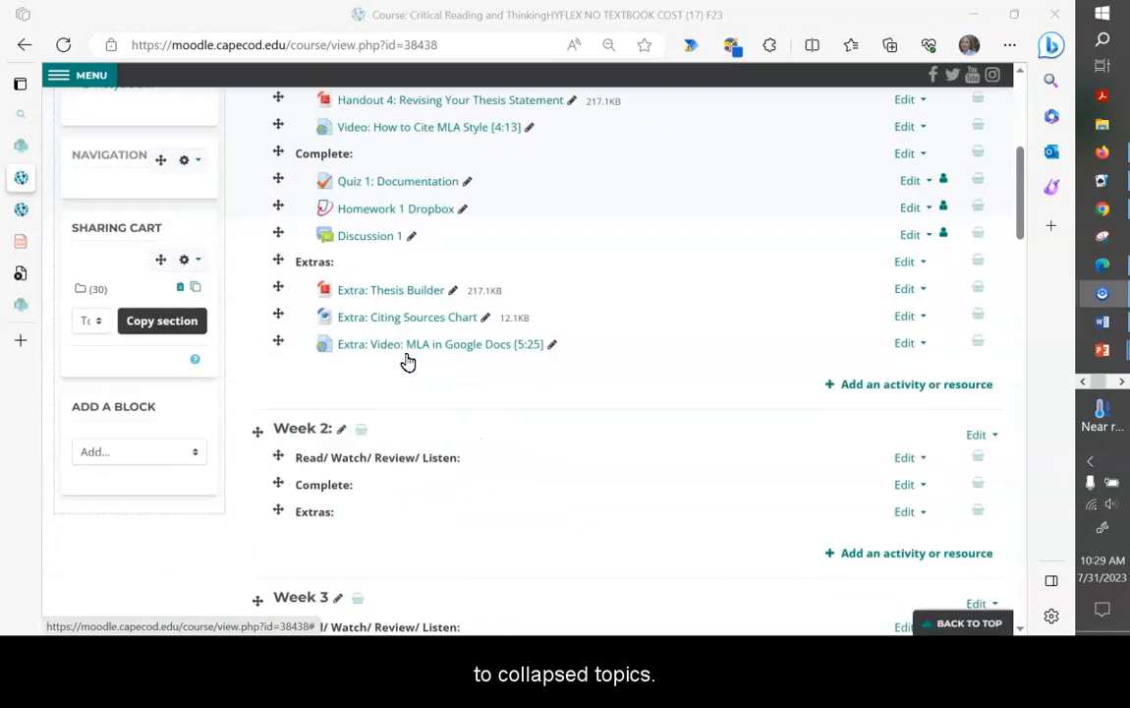
scroll(408, 362, "up", 3)
scroll(408, 362, "up", 2)
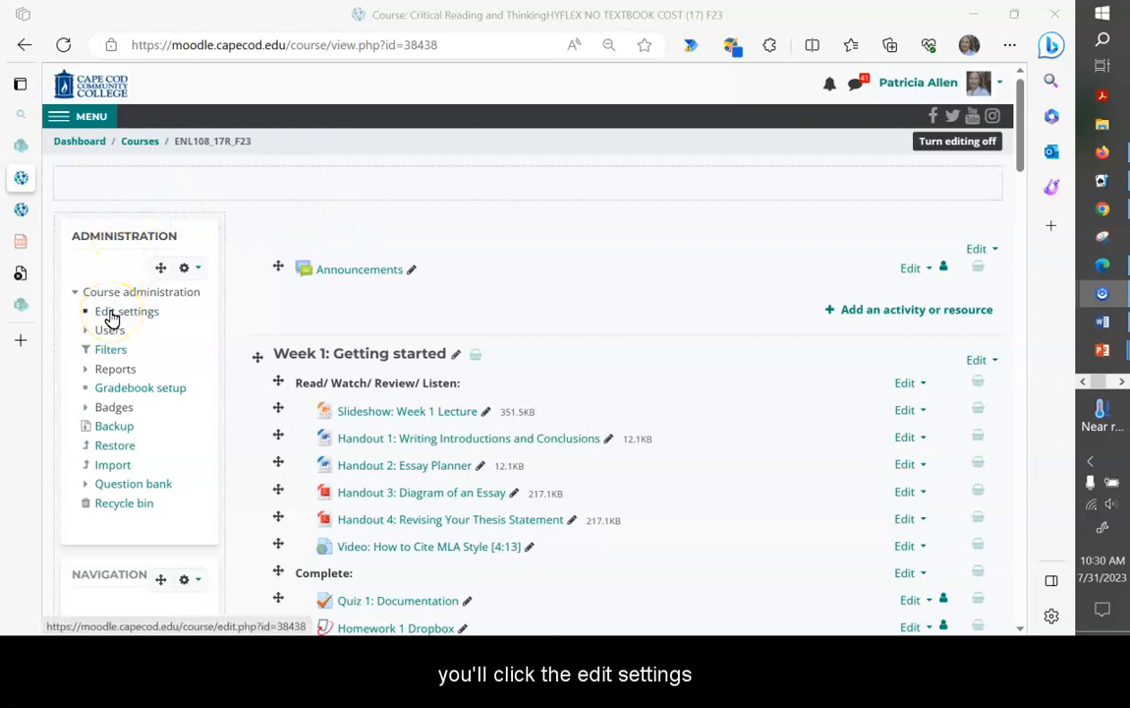
left_click(112, 312)
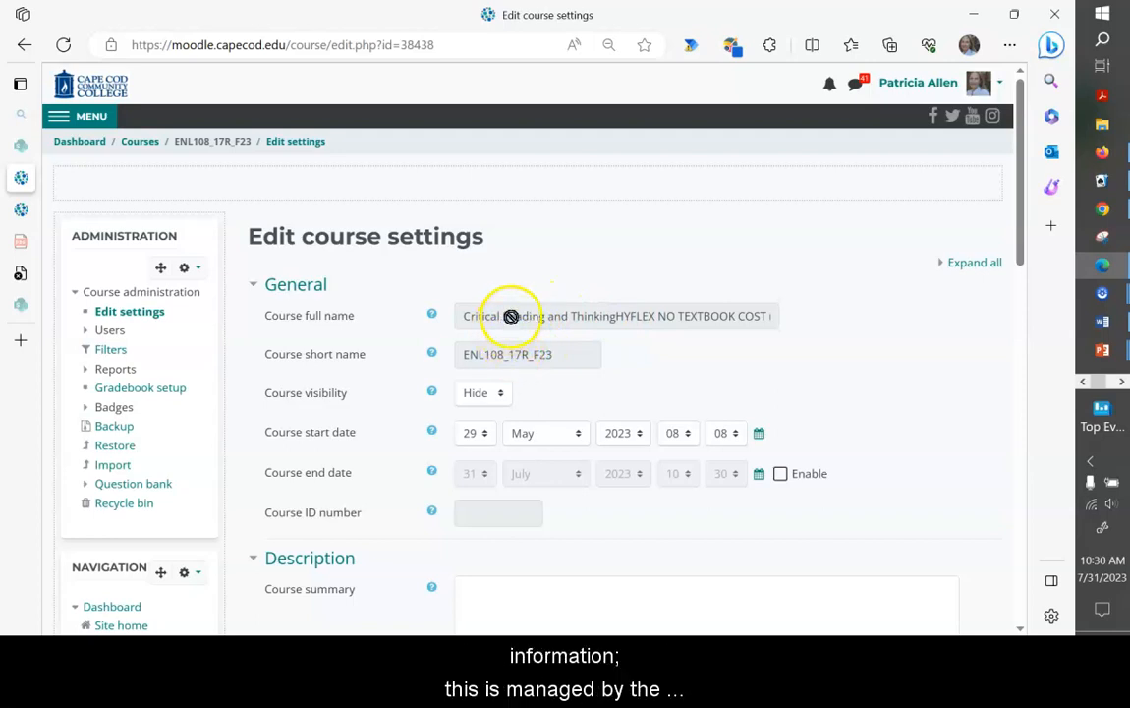
Expand the course format settings and set the course format to Collapsed Topics
scroll(488, 359, "down", 1)
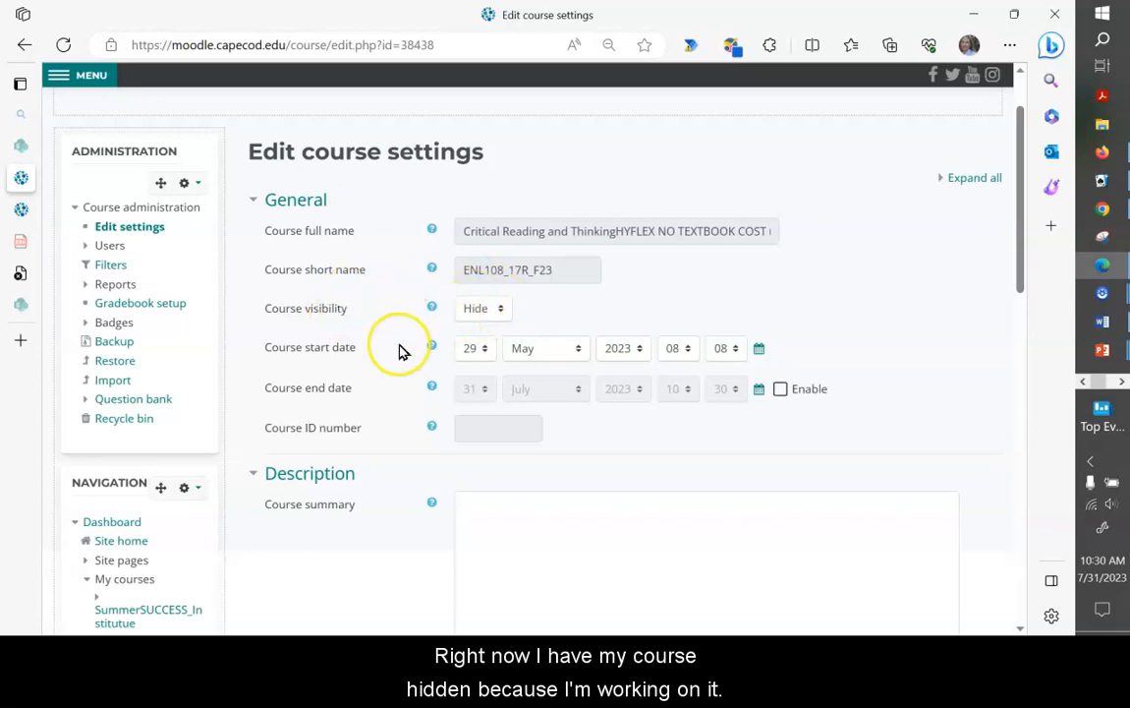
scroll(400, 351, "down", 1)
scroll(400, 351, "down", 4)
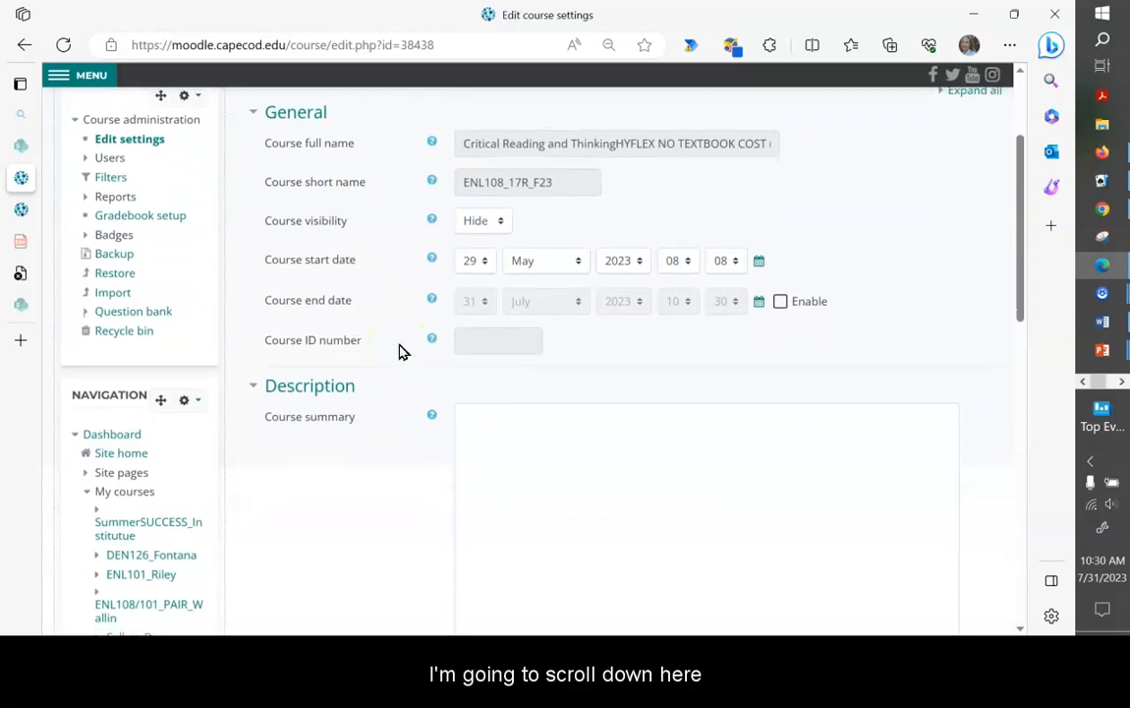
scroll(400, 351, "down", 3)
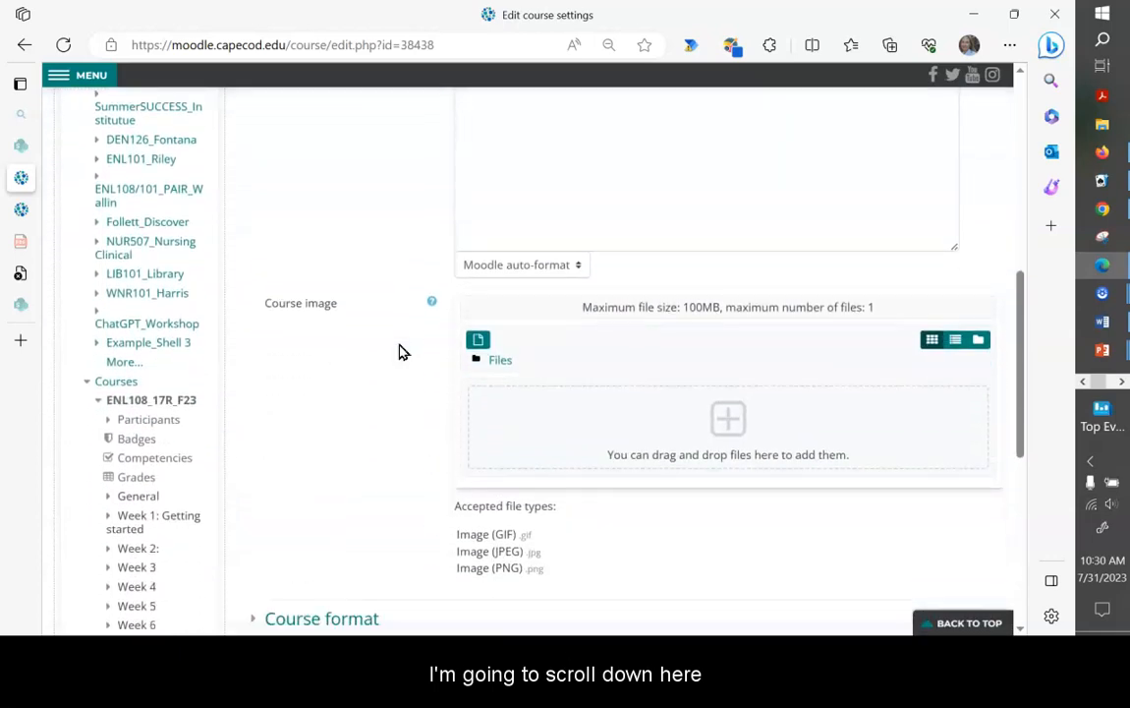
scroll(400, 351, "down", 2)
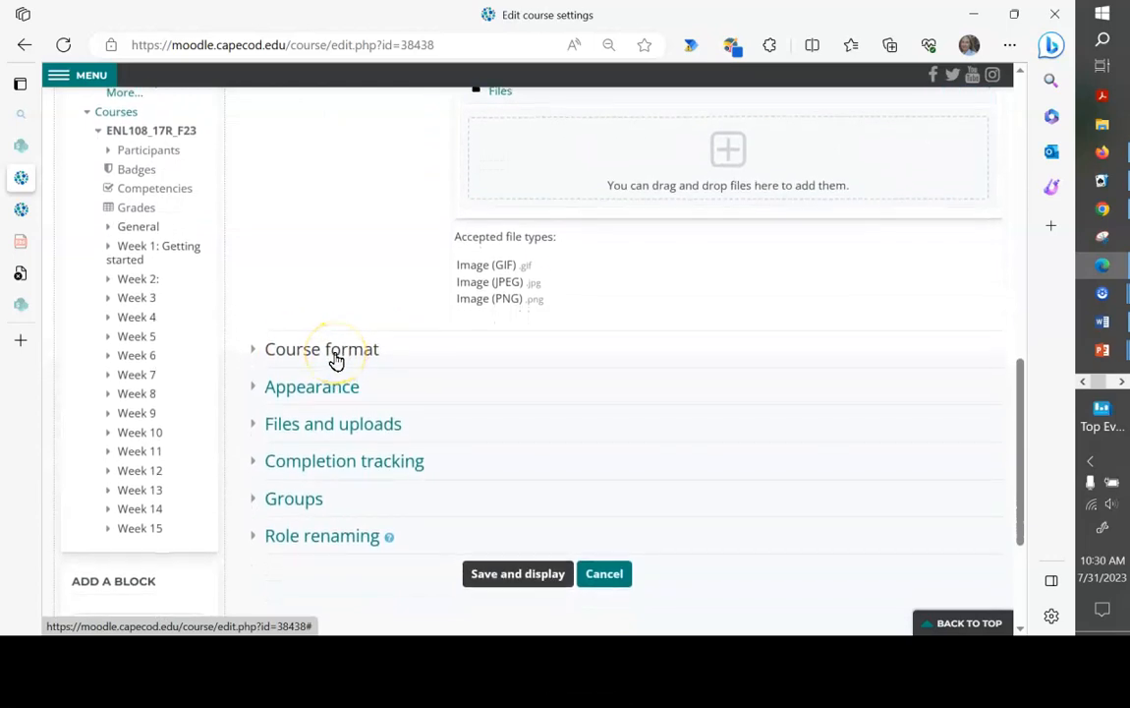
left_click(335, 352)
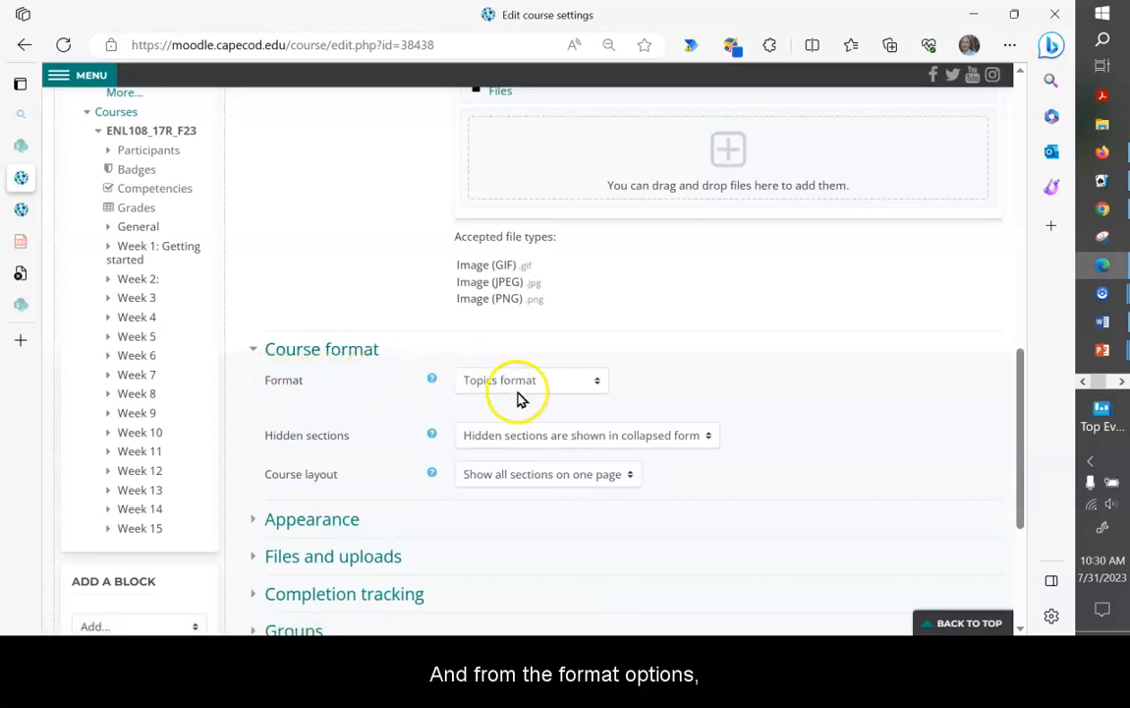
left_click(596, 385)
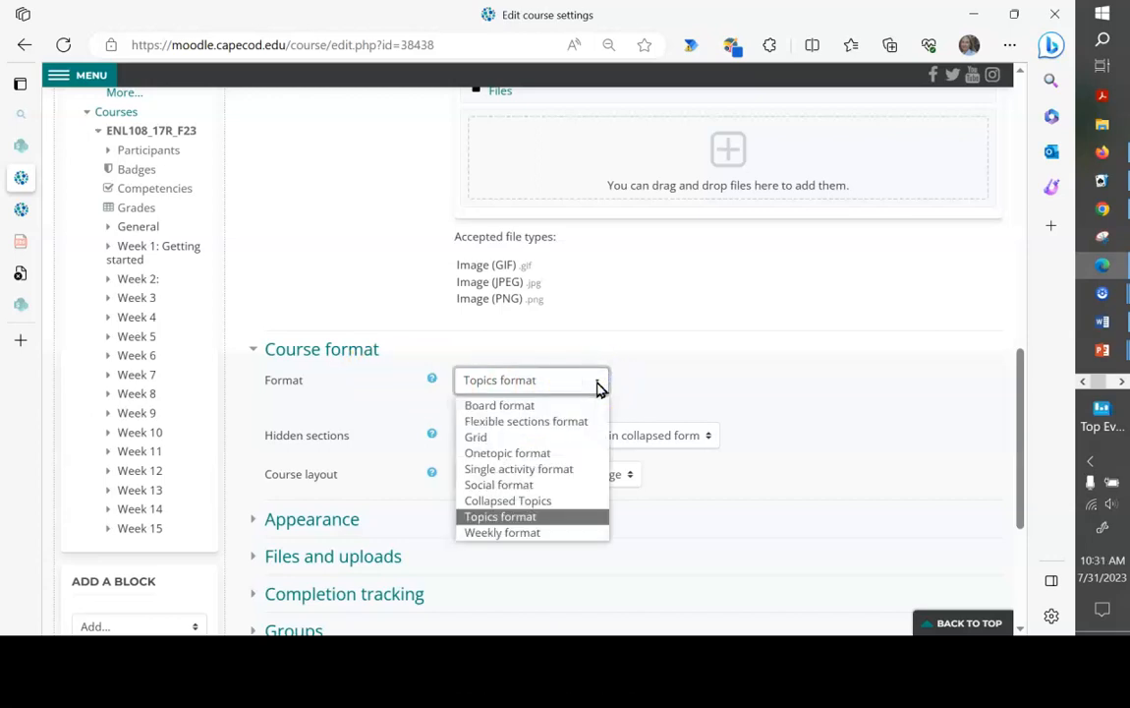
left_click(568, 502)
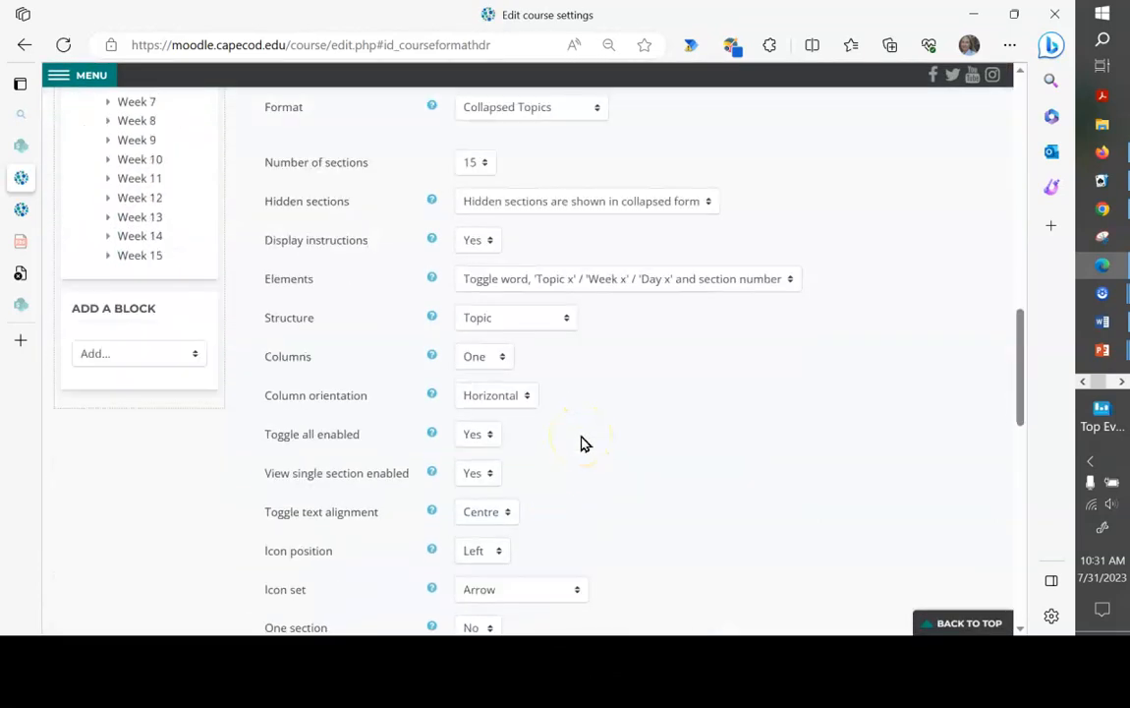
Make hidden sections completely invisible and set the format's Elements option to No additions
scroll(585, 444, "up", 3)
scroll(584, 444, "down", 2)
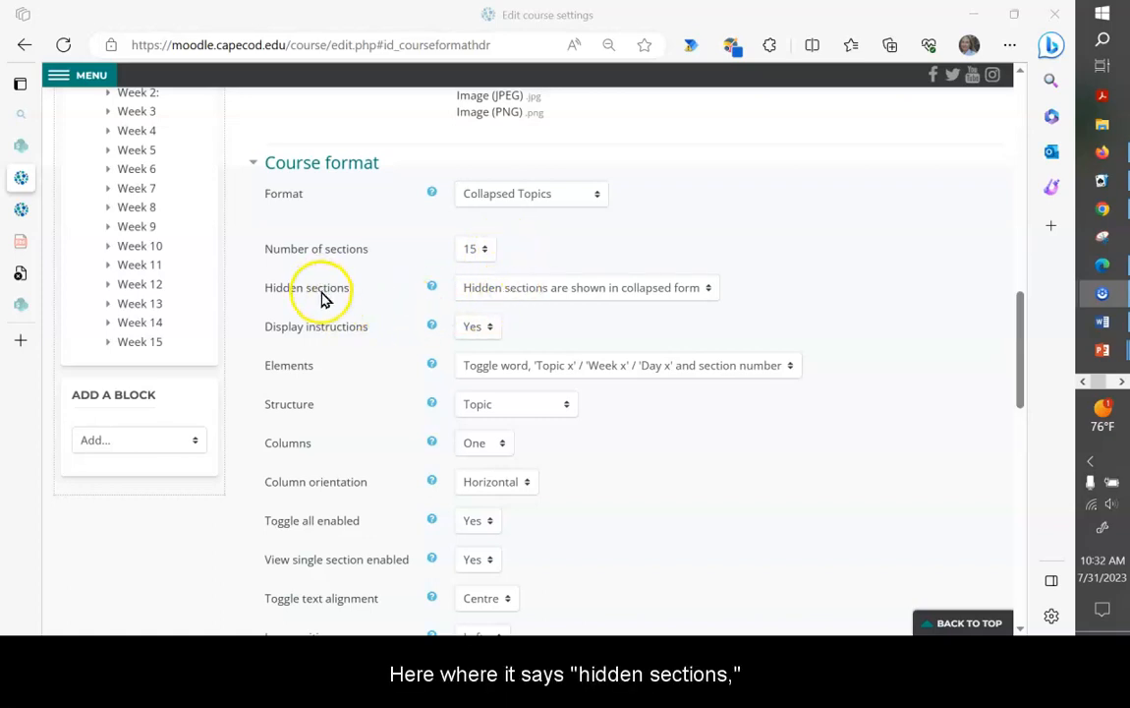
left_click(710, 289)
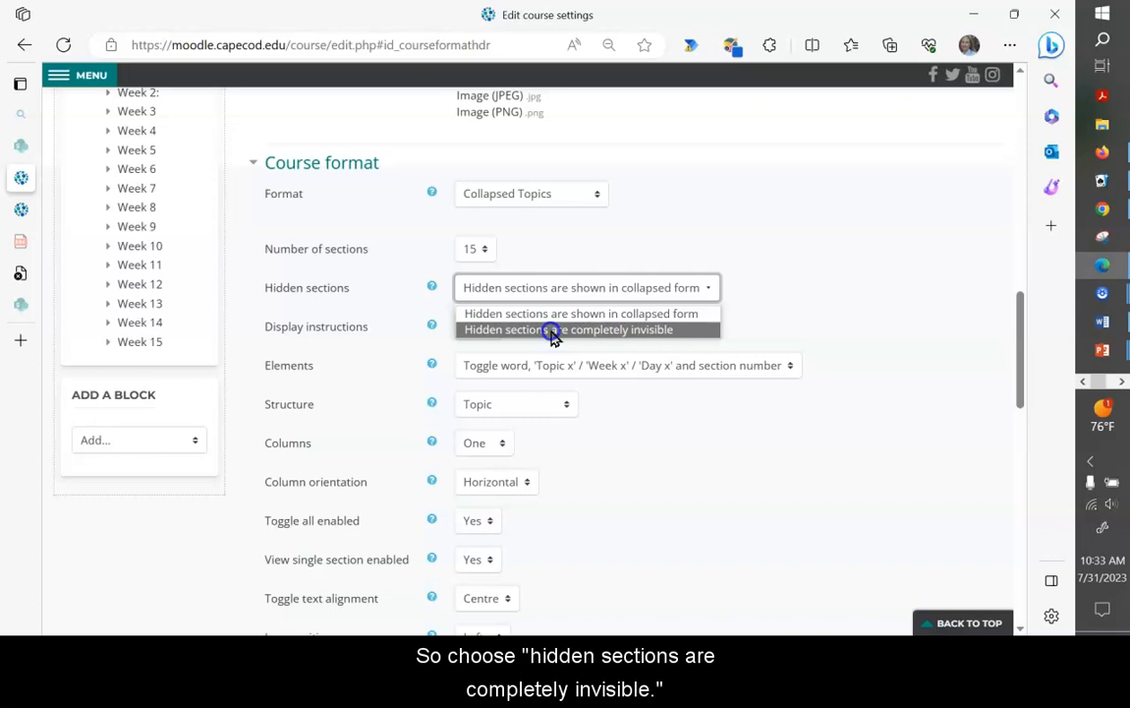
left_click(552, 330)
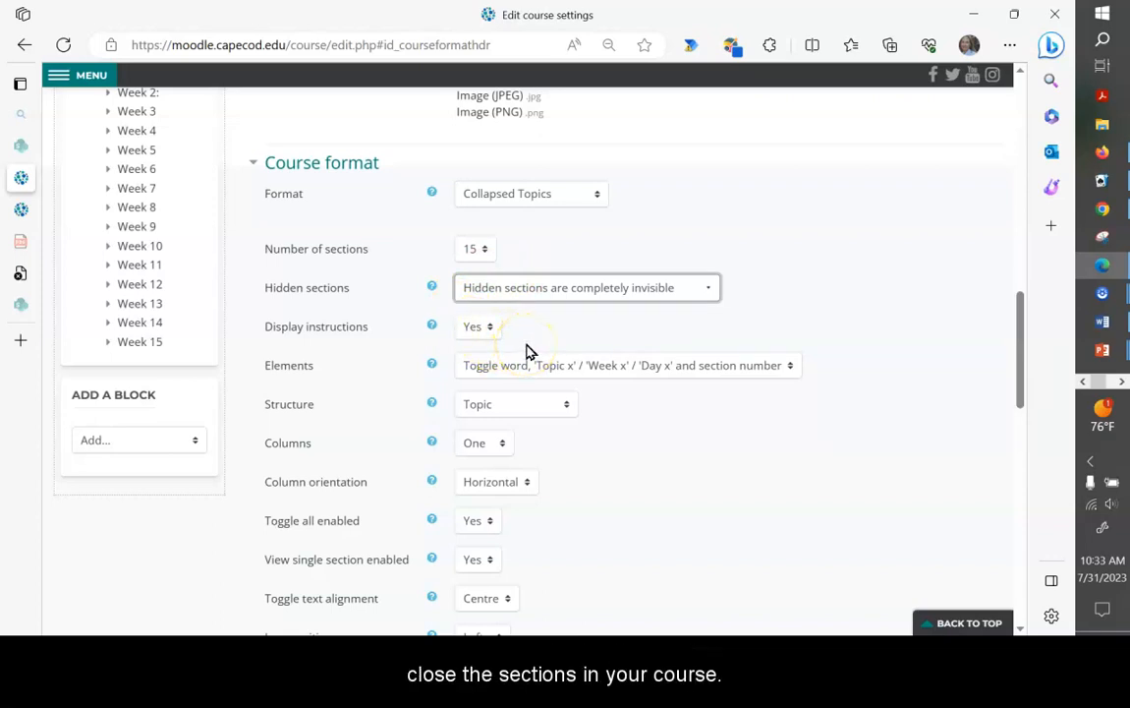
scroll(526, 351, "down", 2)
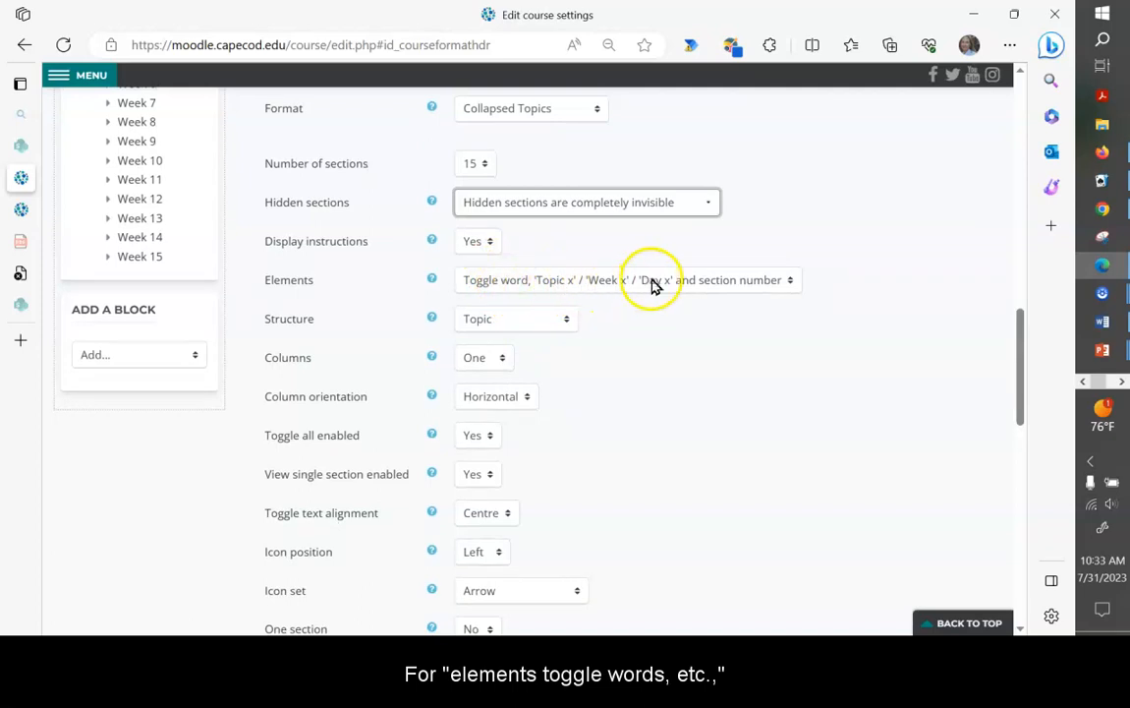
left_click(793, 282)
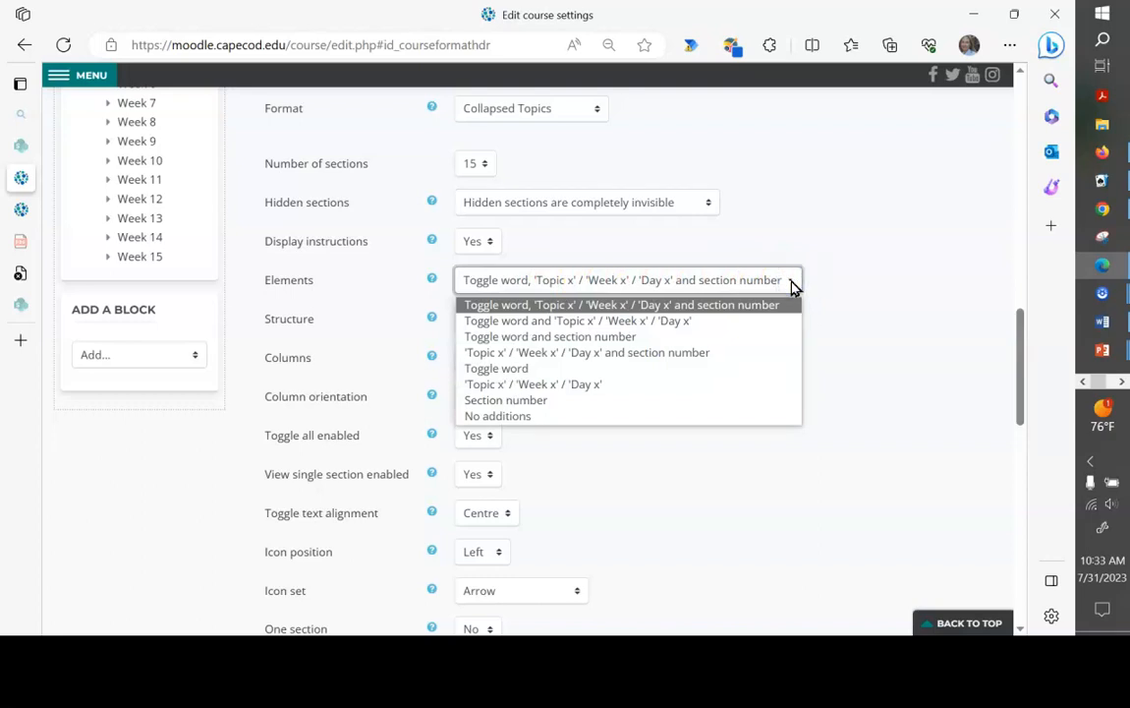
left_click(513, 417)
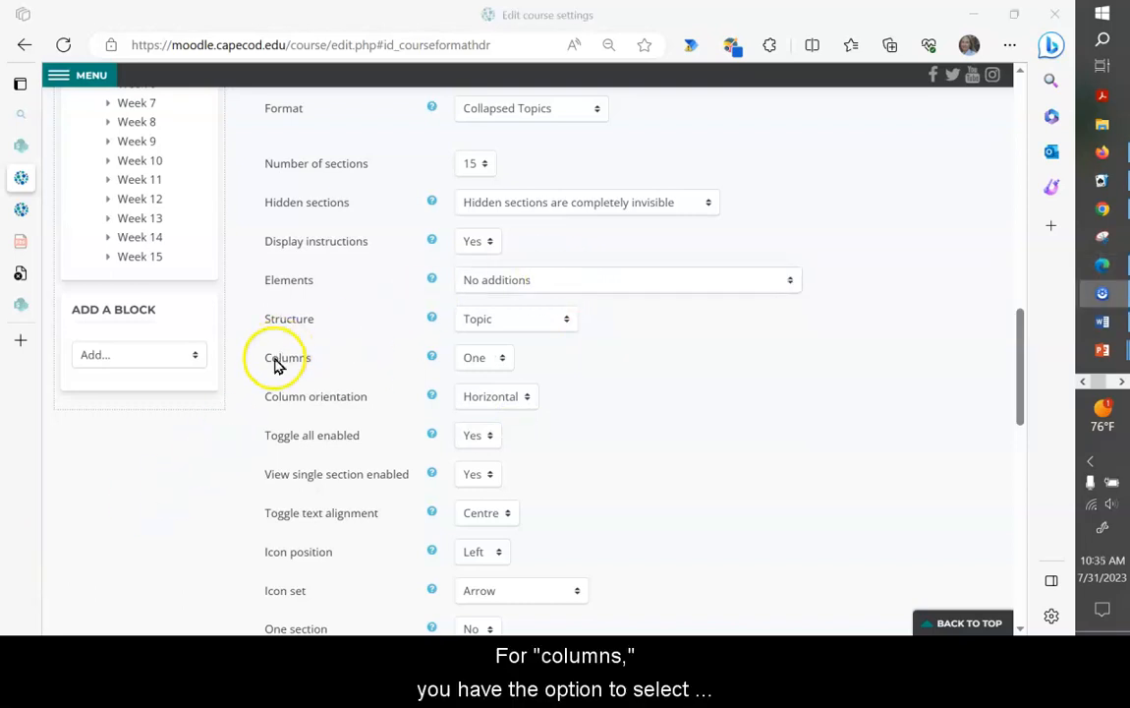
Set the number of columns to Two and the toggle text alignment to Left
left_click(505, 364)
left_click(504, 361)
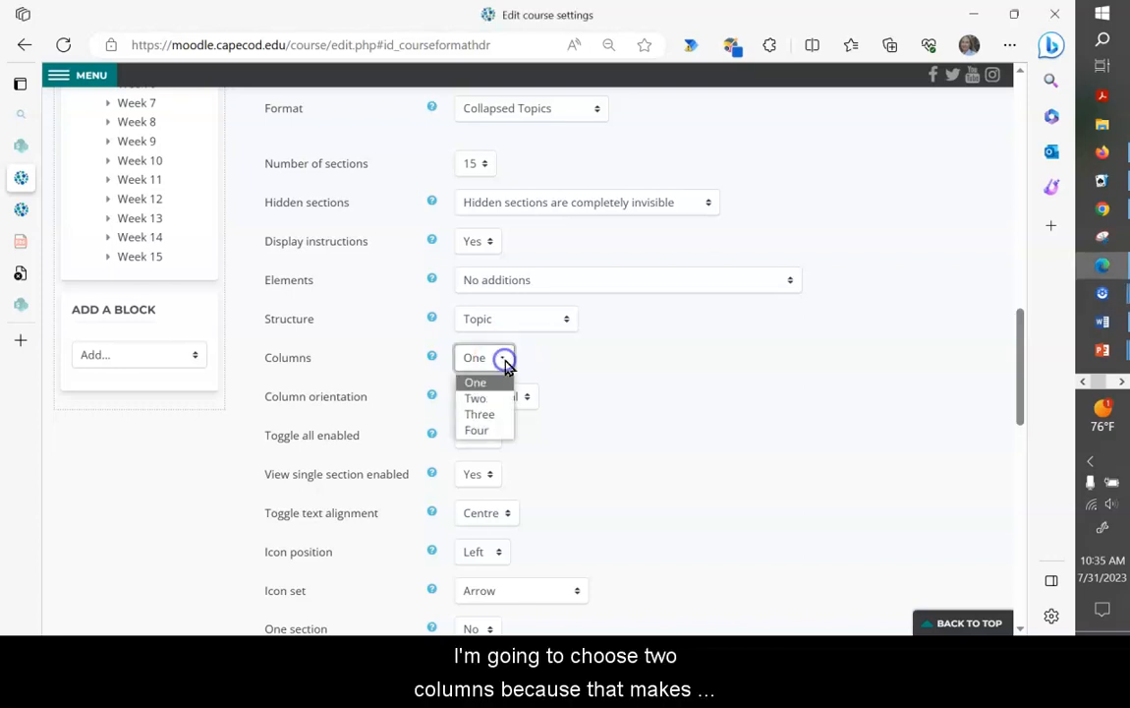
left_click(494, 399)
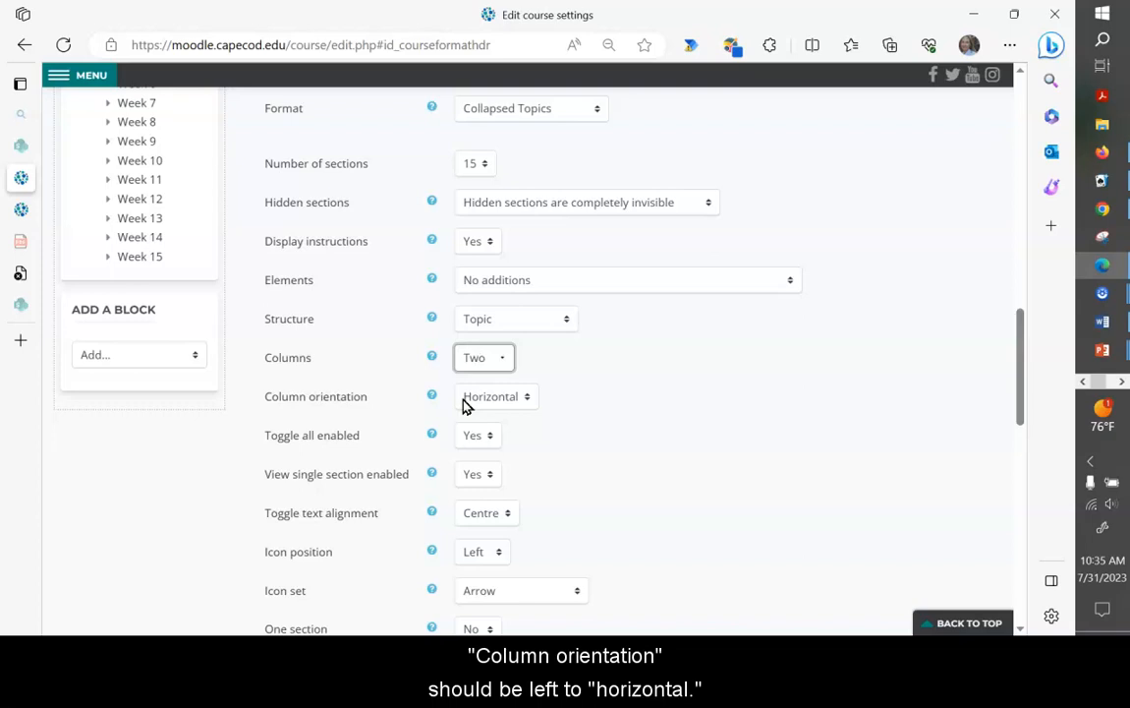
scroll(464, 404, "down", 2)
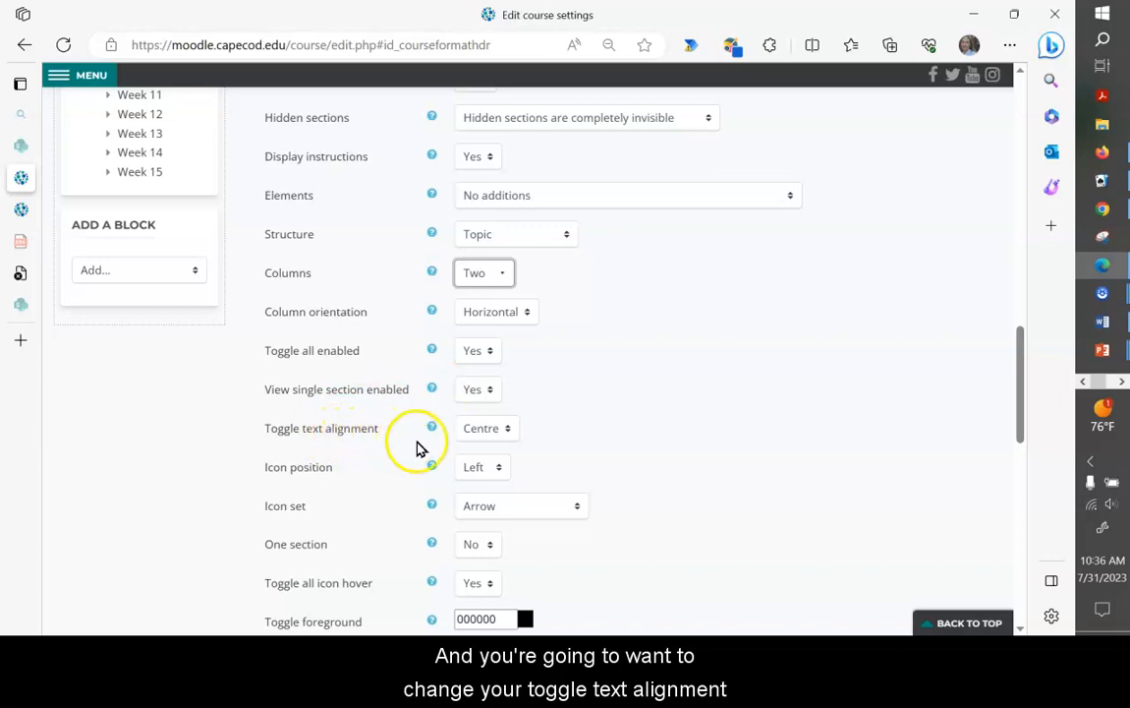
left_click(508, 433)
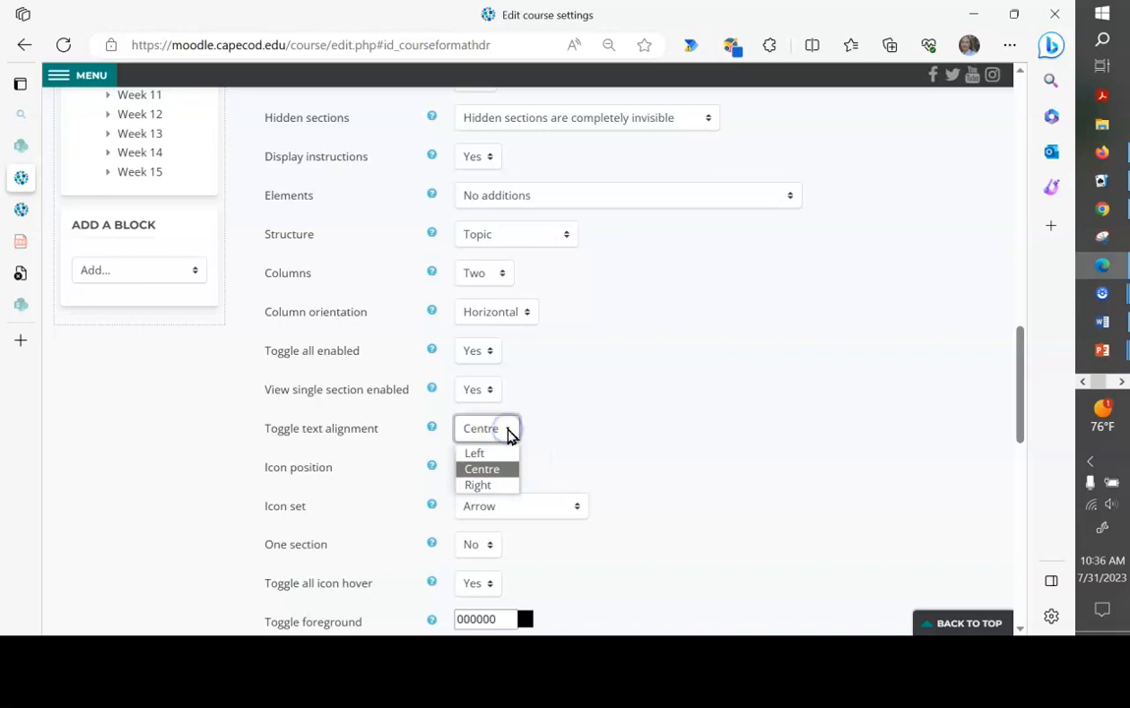
left_click(489, 453)
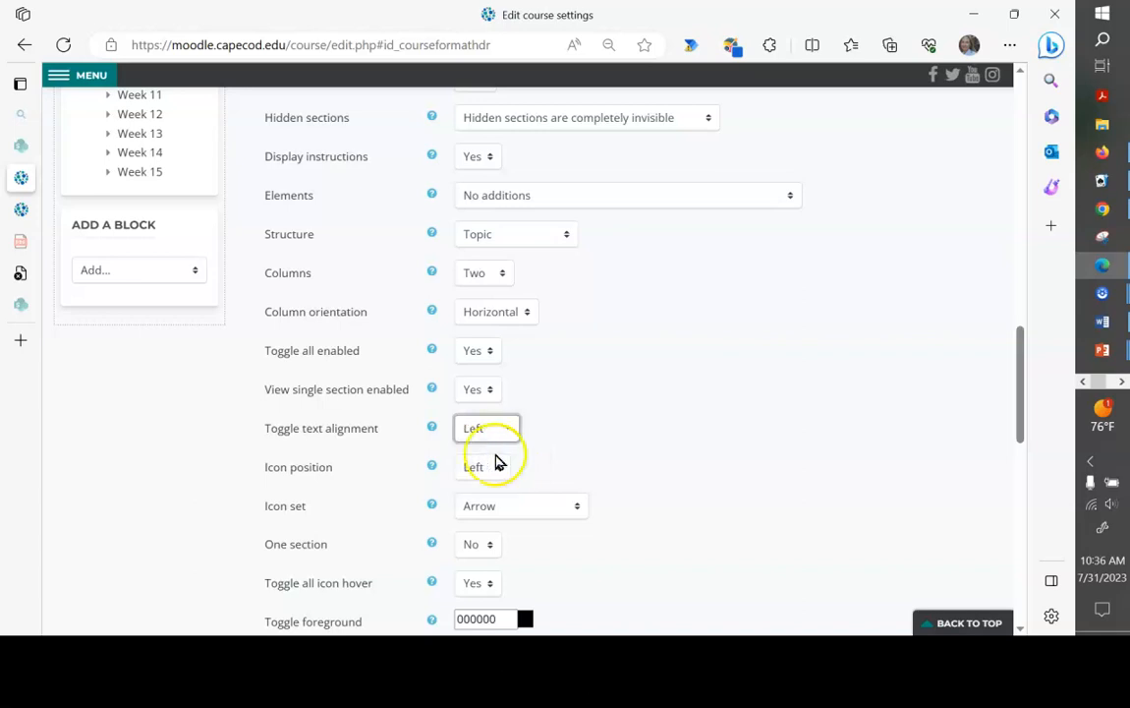
Choose Arrow as the icon set for the section toggles
scroll(542, 445, "down", 1)
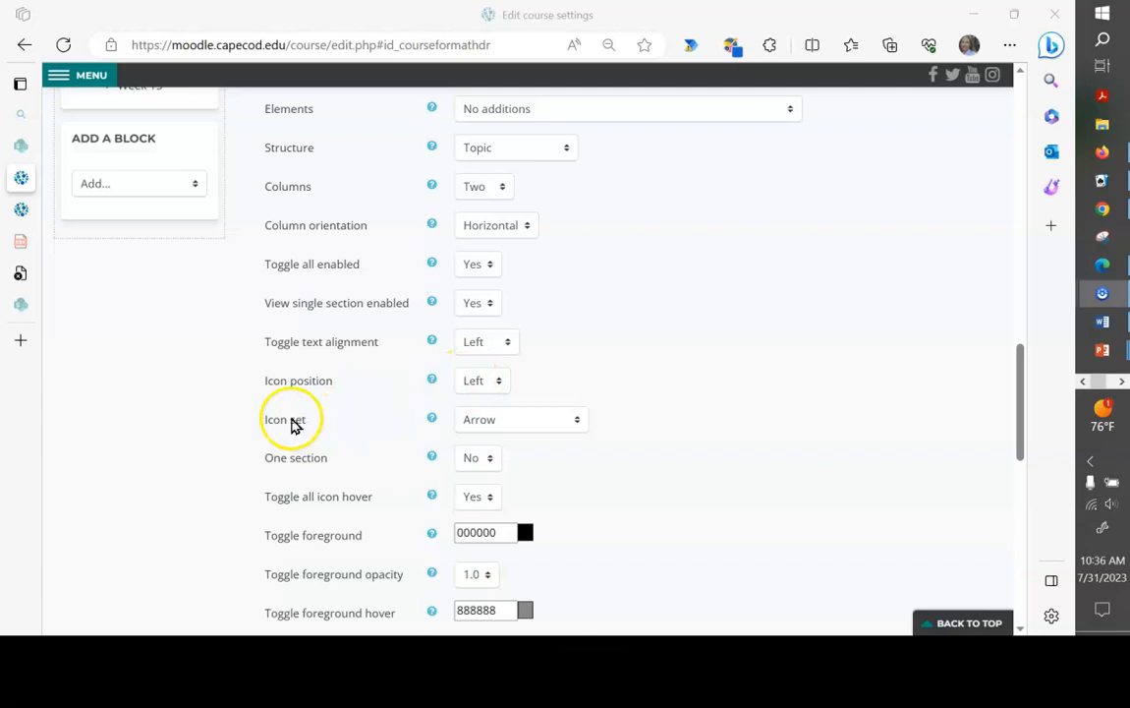
left_click(577, 423)
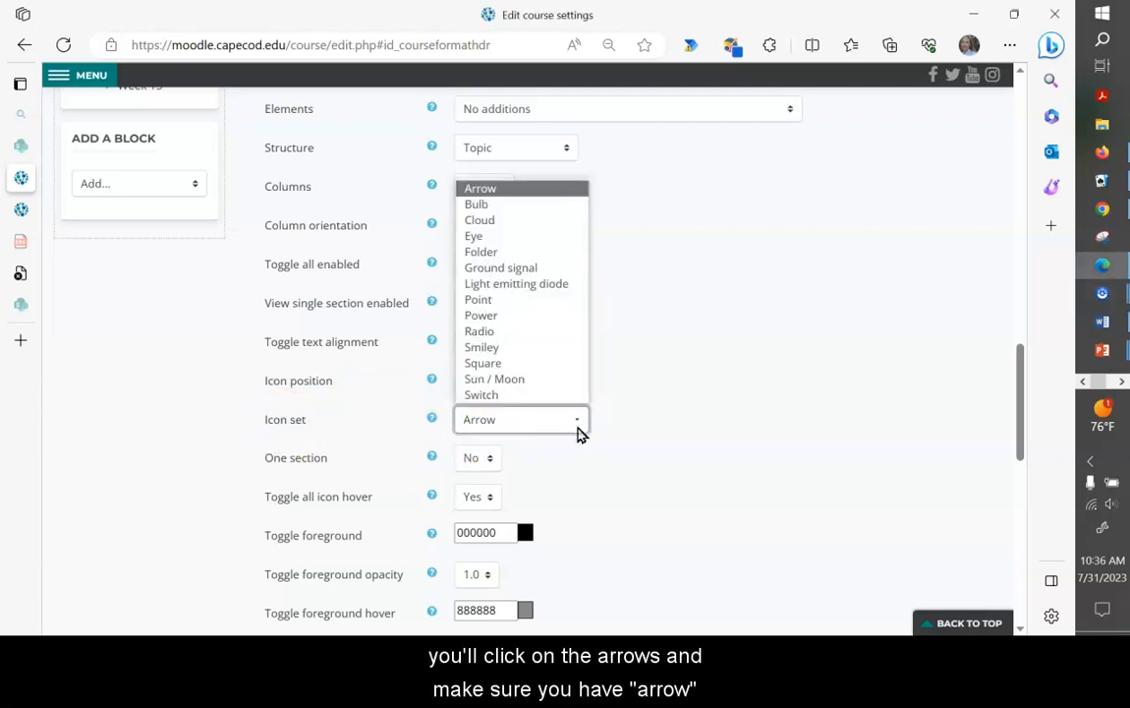
left_click(528, 196)
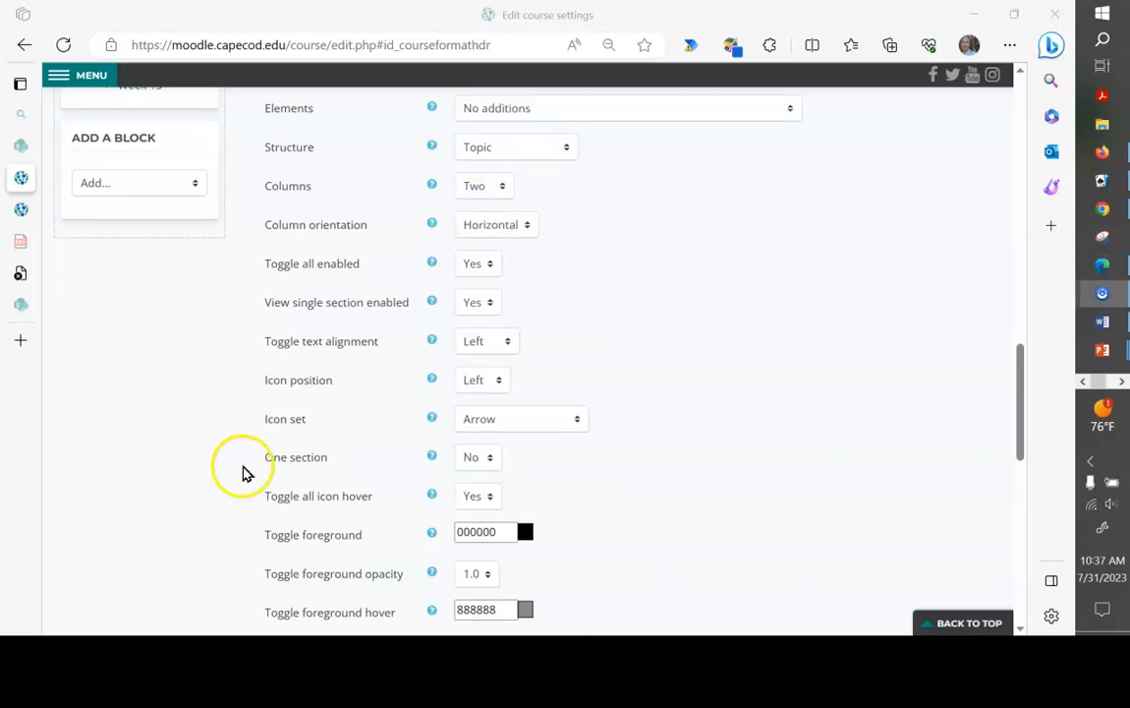
Set both the toggle foreground and the toggle foreground hover colours to 4c4c4c
scroll(243, 474, "down", 1)
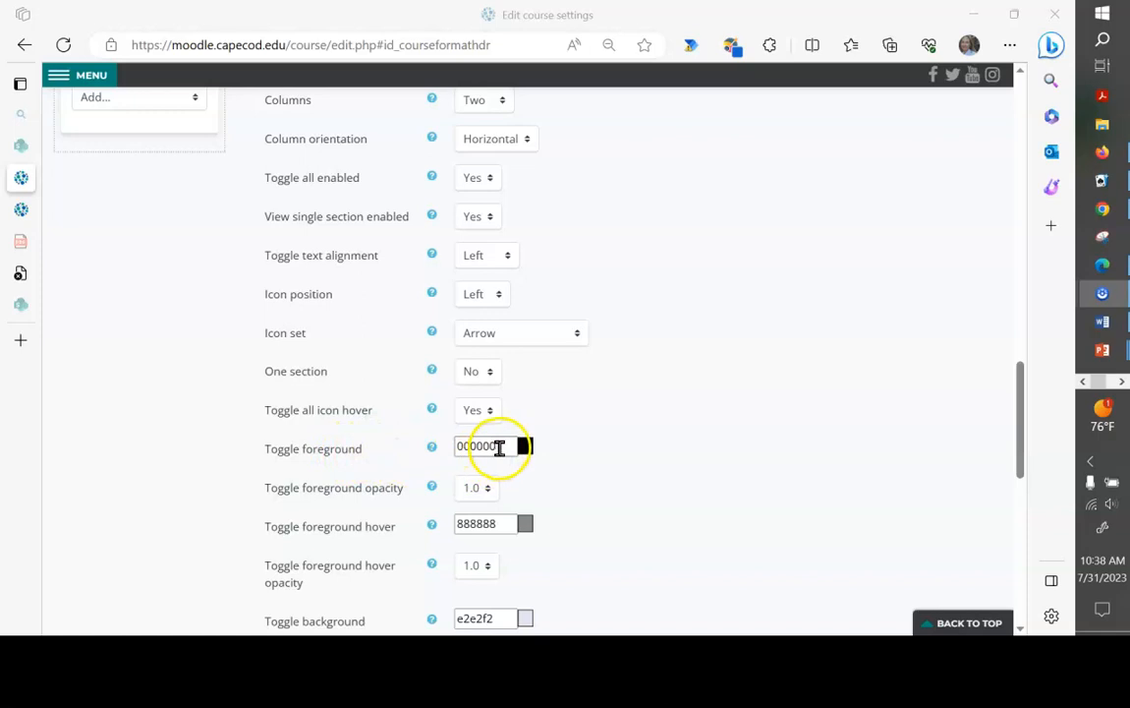
left_click(502, 448)
left_click_drag(503, 447, 452, 443)
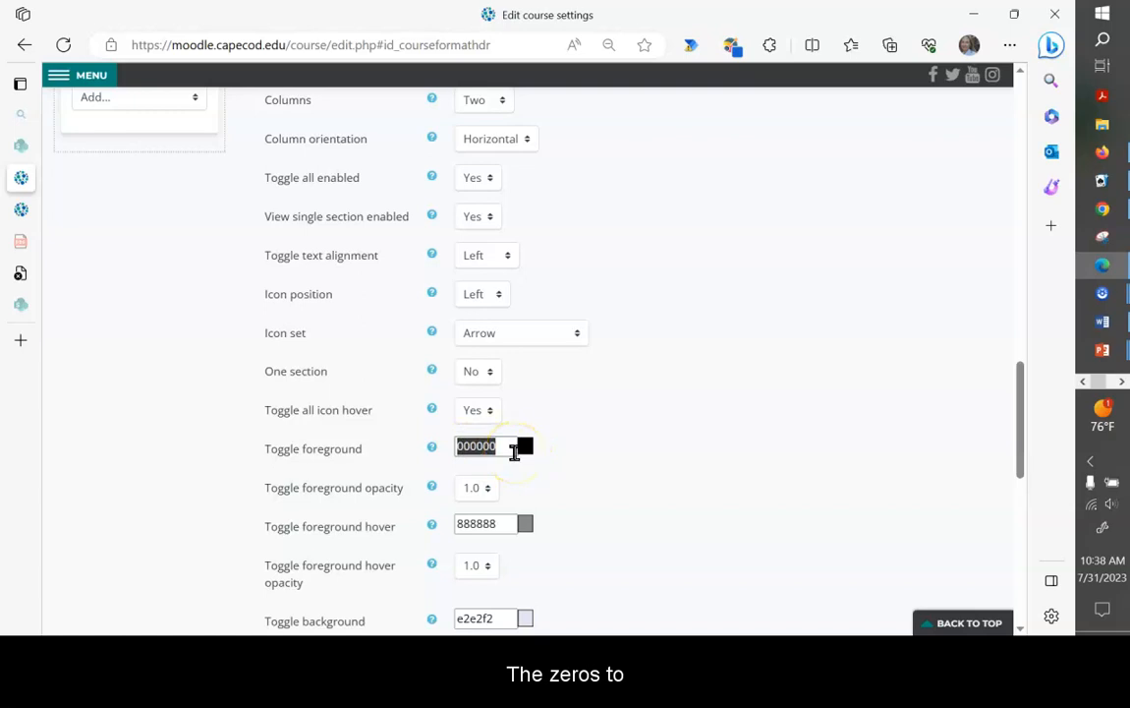
type("4c4c4c")
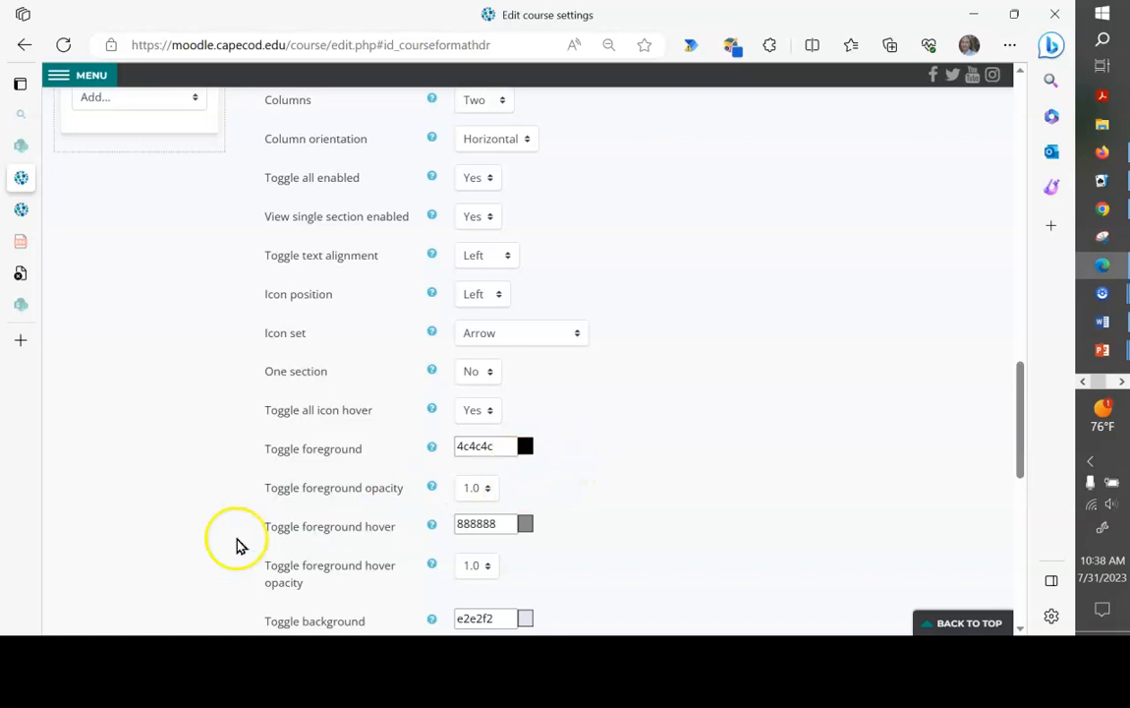
key("alt+Tab")
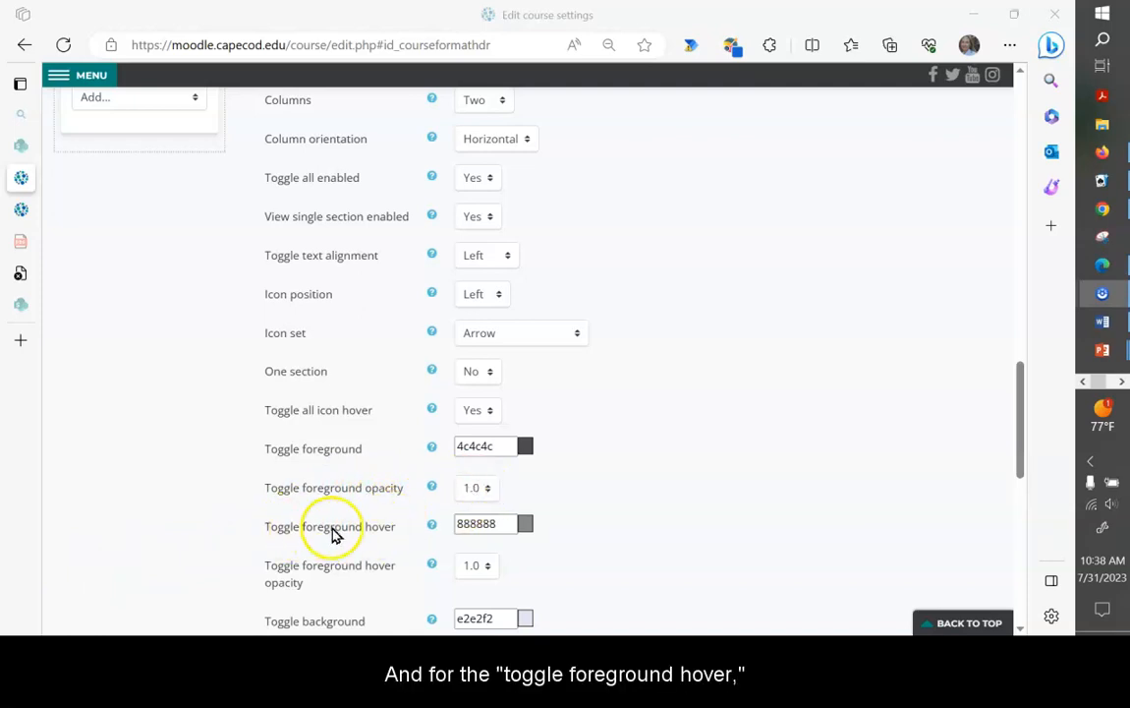
left_click_drag(508, 528, 456, 528)
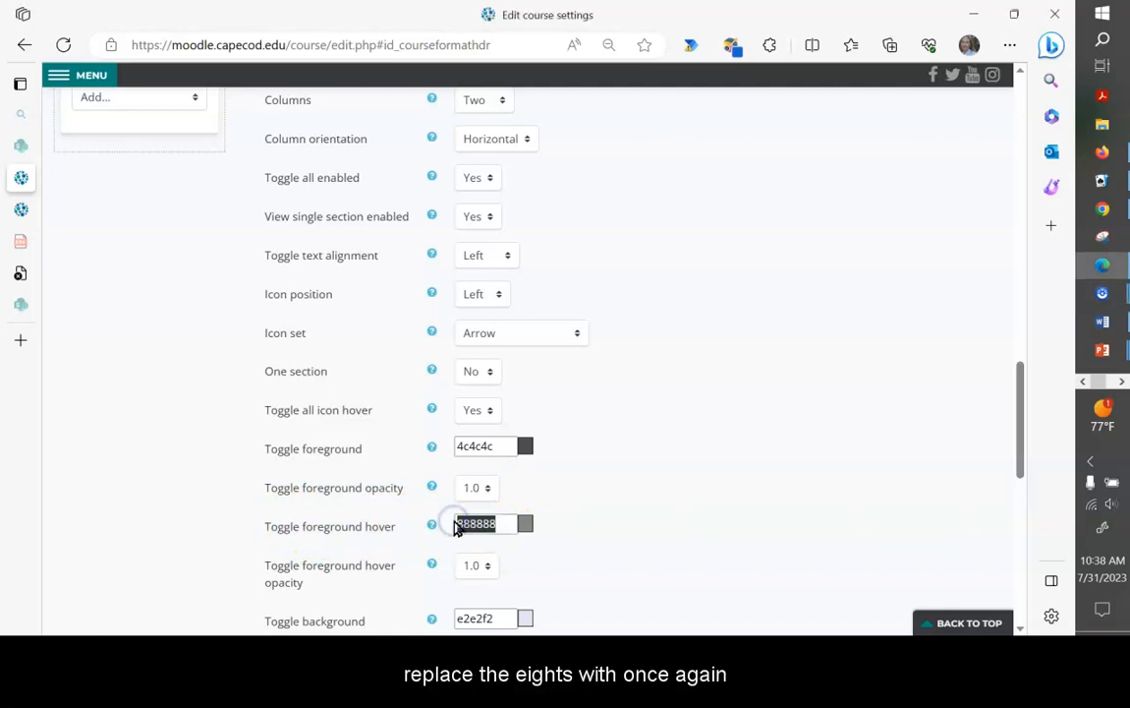
type("4c4c4c")
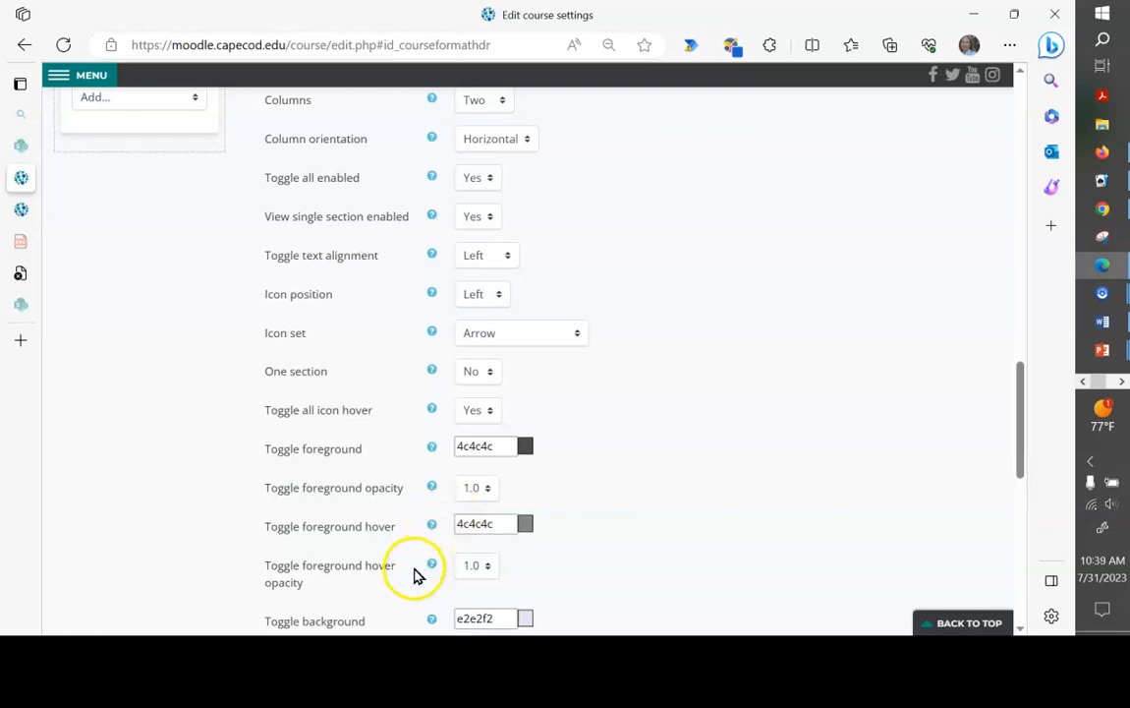
Set both the toggle background and the toggle background hover colours to F8F9FA
scroll(179, 391, "down", 3)
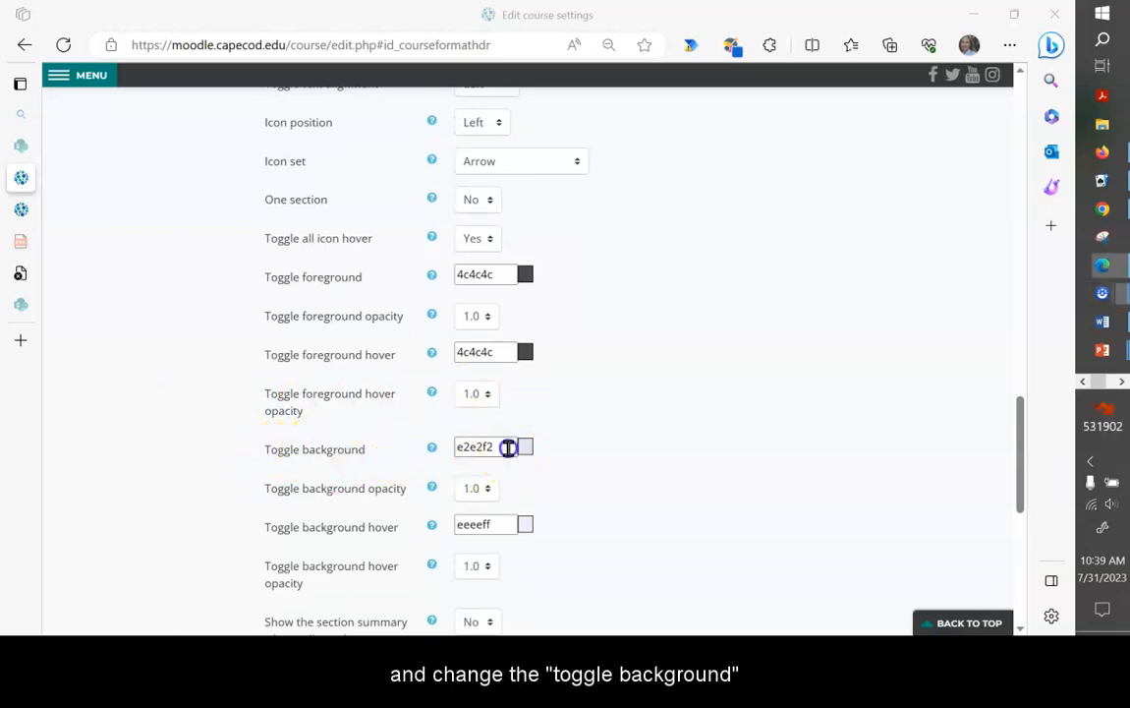
left_click_drag(507, 446, 453, 454)
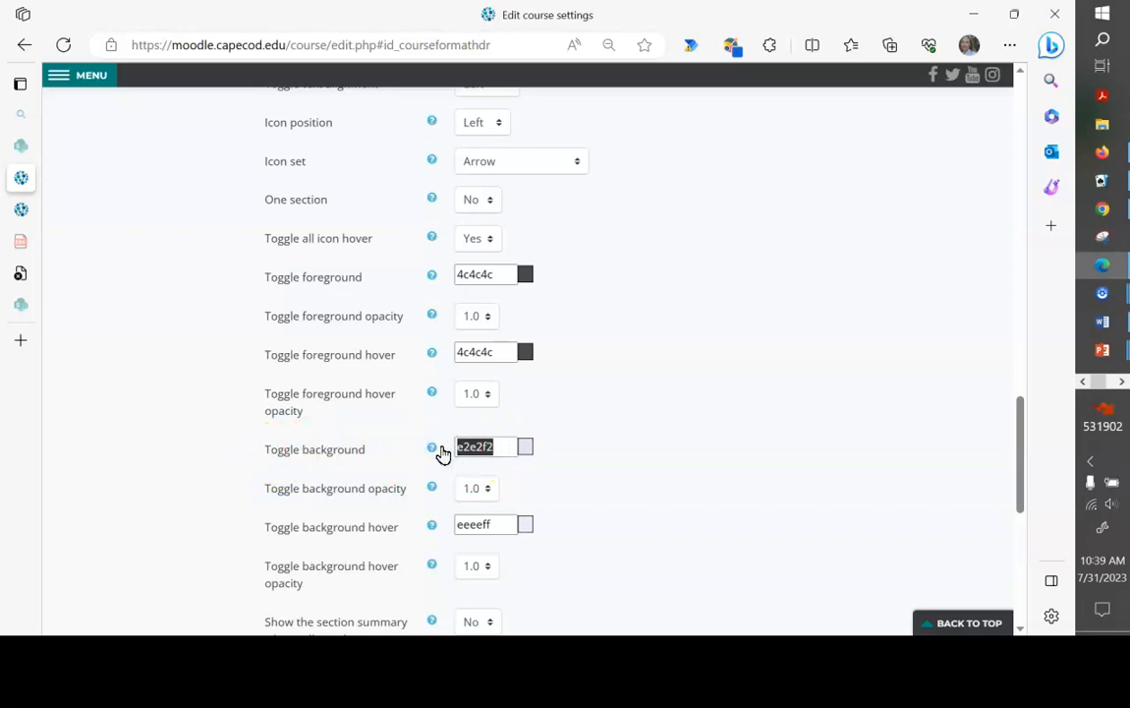
type("F8F9FA")
left_click(452, 454)
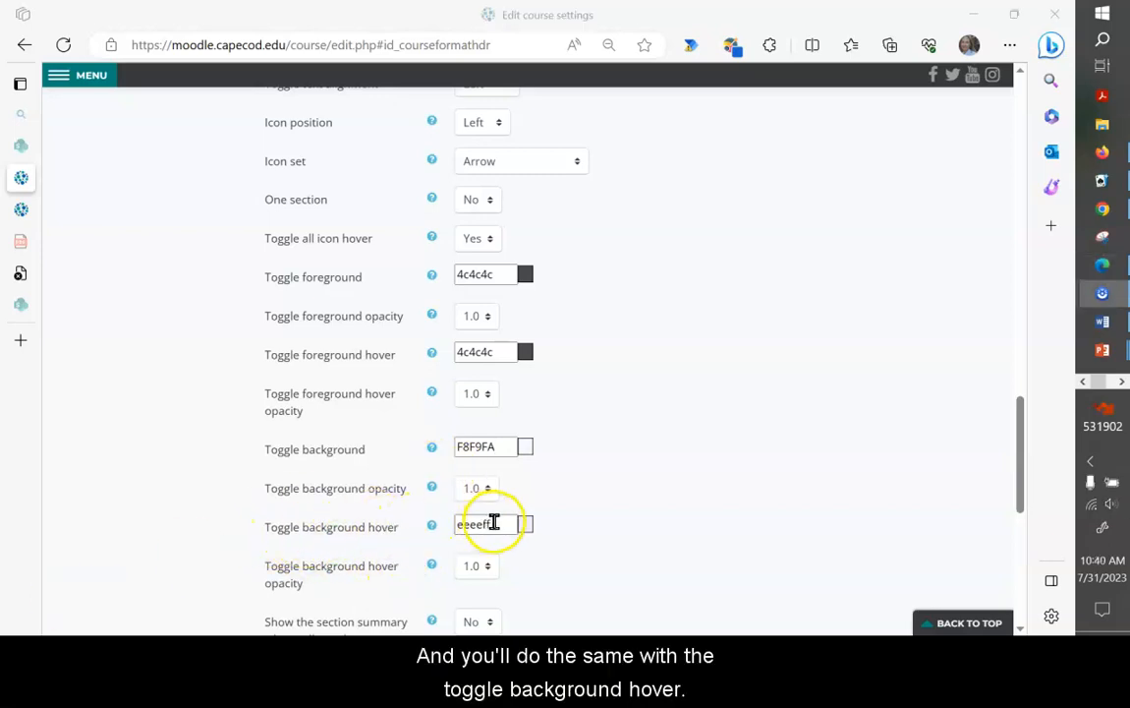
left_click_drag(506, 526, 461, 523)
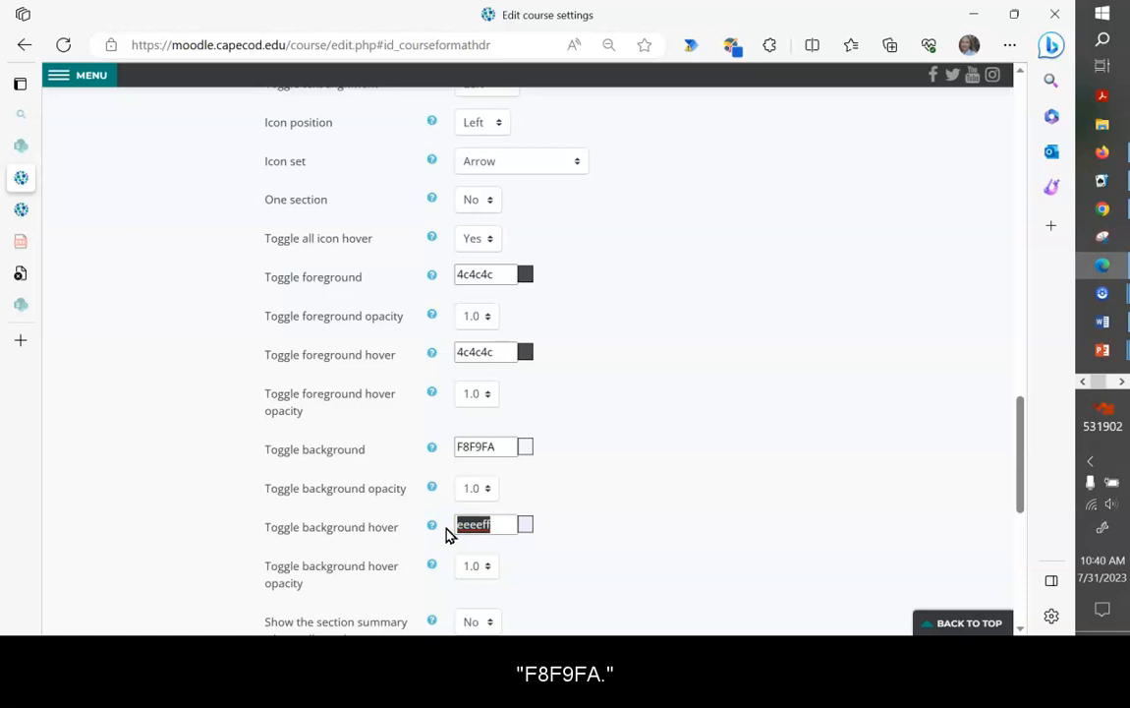
type("F8F9FA")
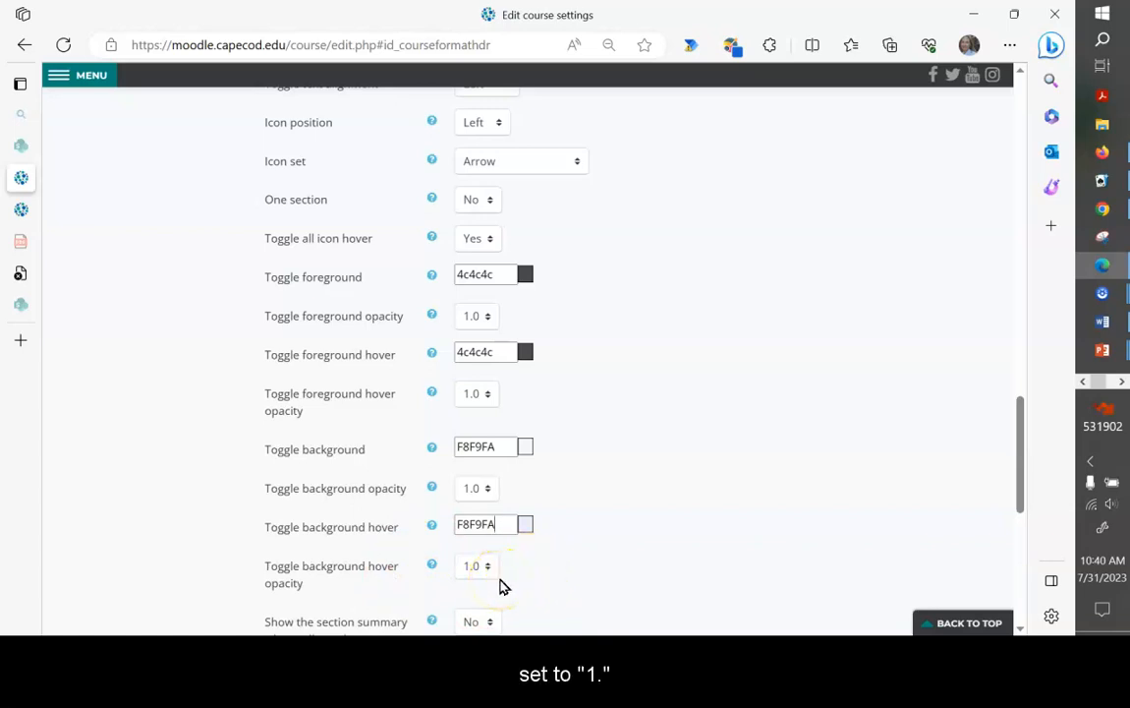
Save the course settings, keeping the remaining options as they are, and return to the course page
scroll(361, 403, "down", 2)
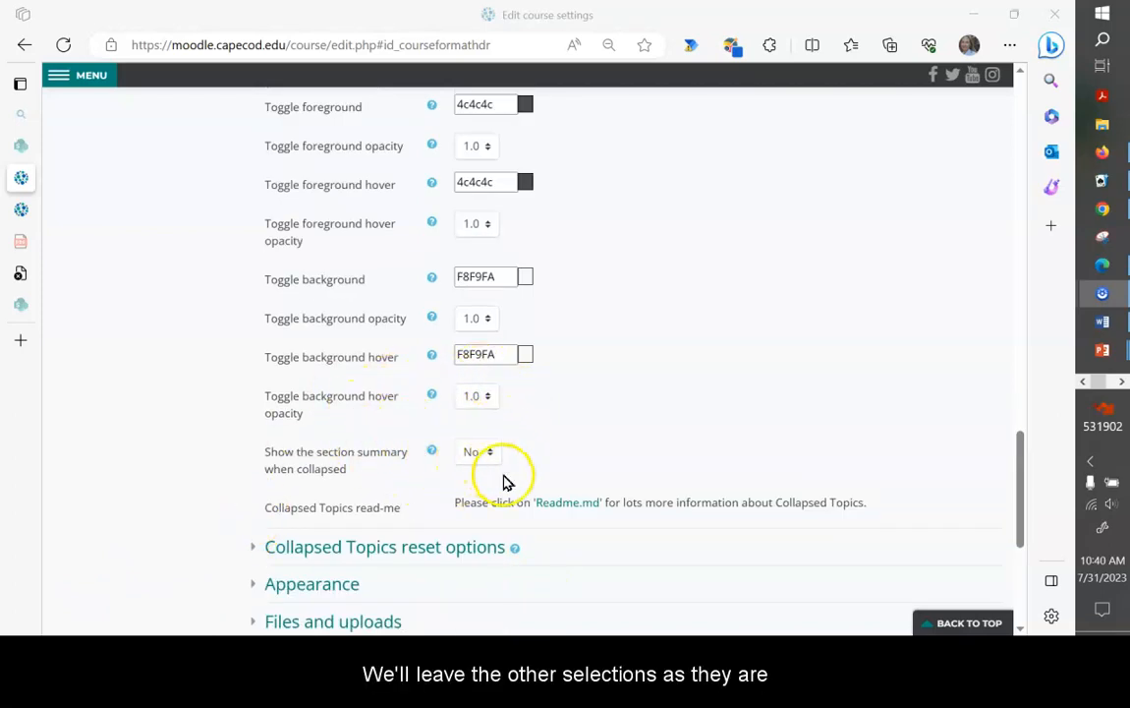
scroll(524, 472, "down", 2)
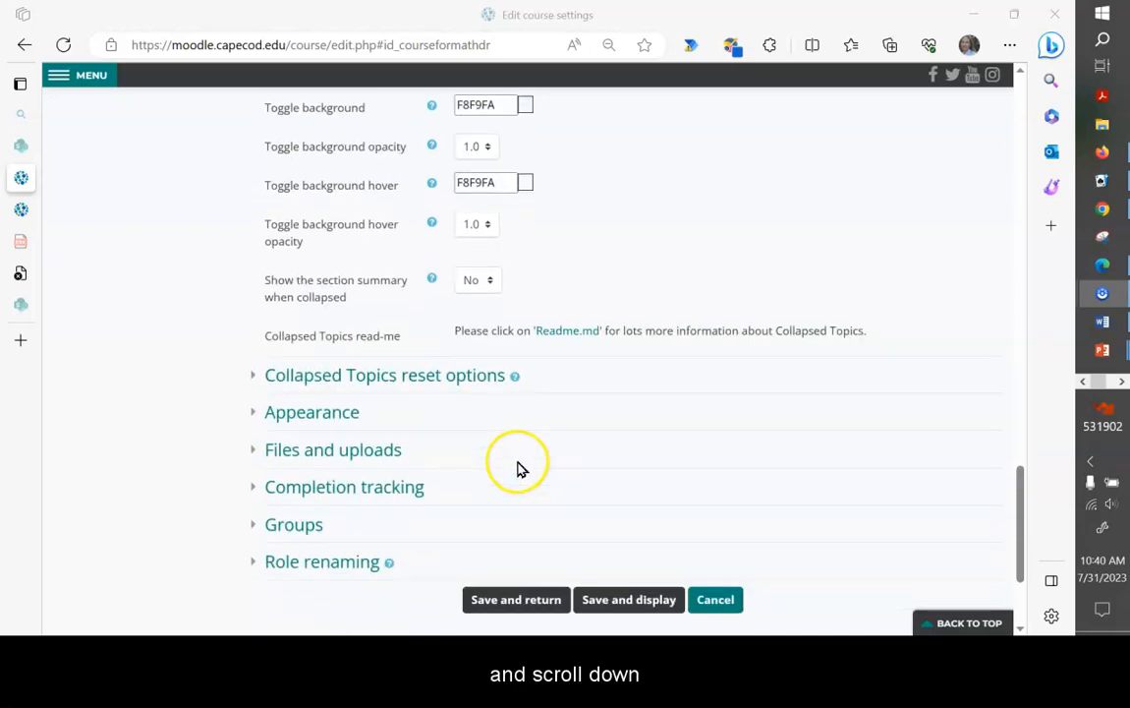
scroll(521, 469, "down", 1)
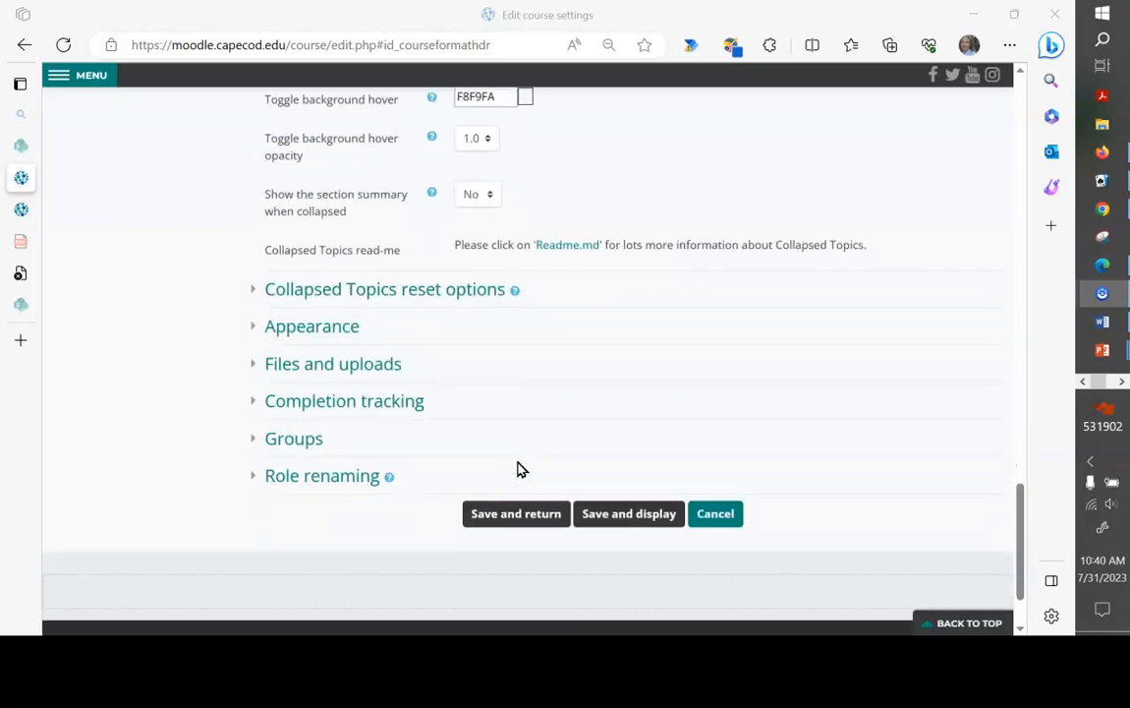
left_click(516, 516)
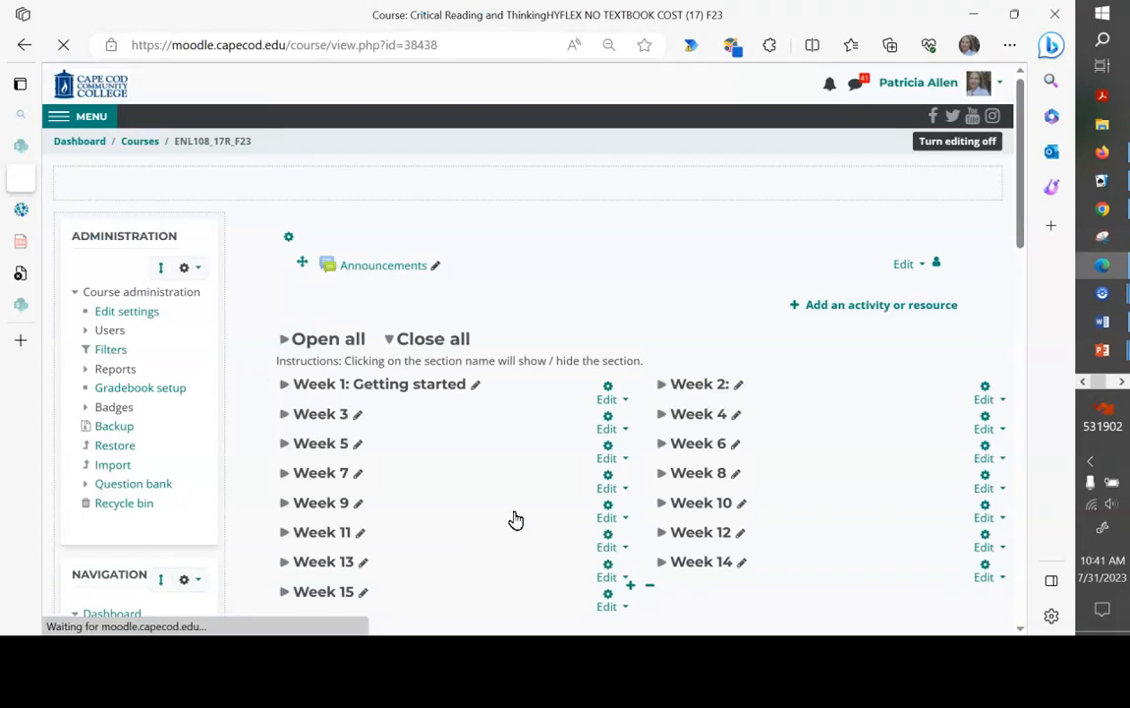
Expand the Week 1: Getting started section, look through its activities and resources, and collapse it again
scroll(516, 520, "down", 2)
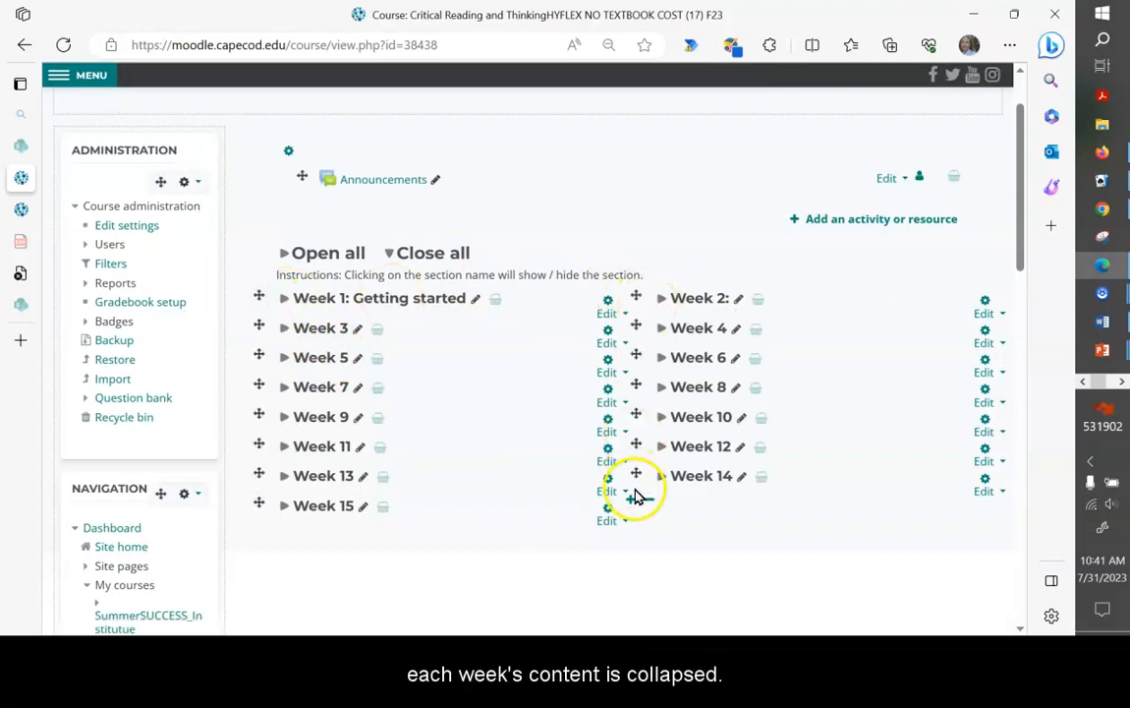
left_click(298, 298)
left_click(284, 315)
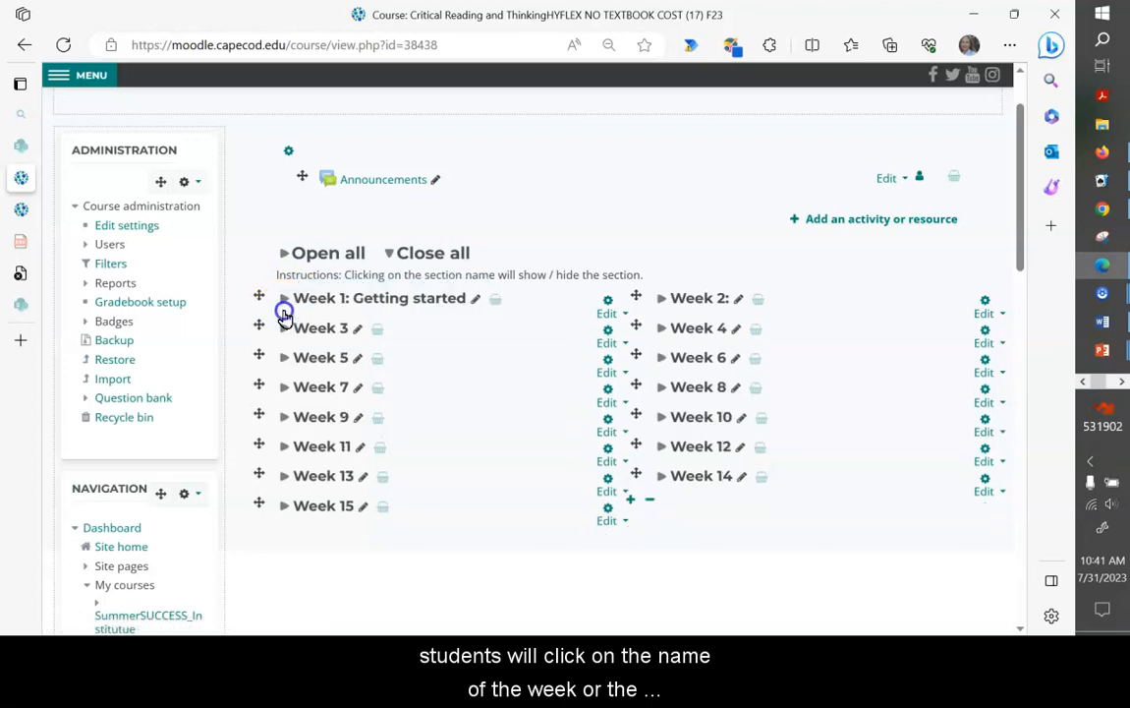
left_click(285, 311)
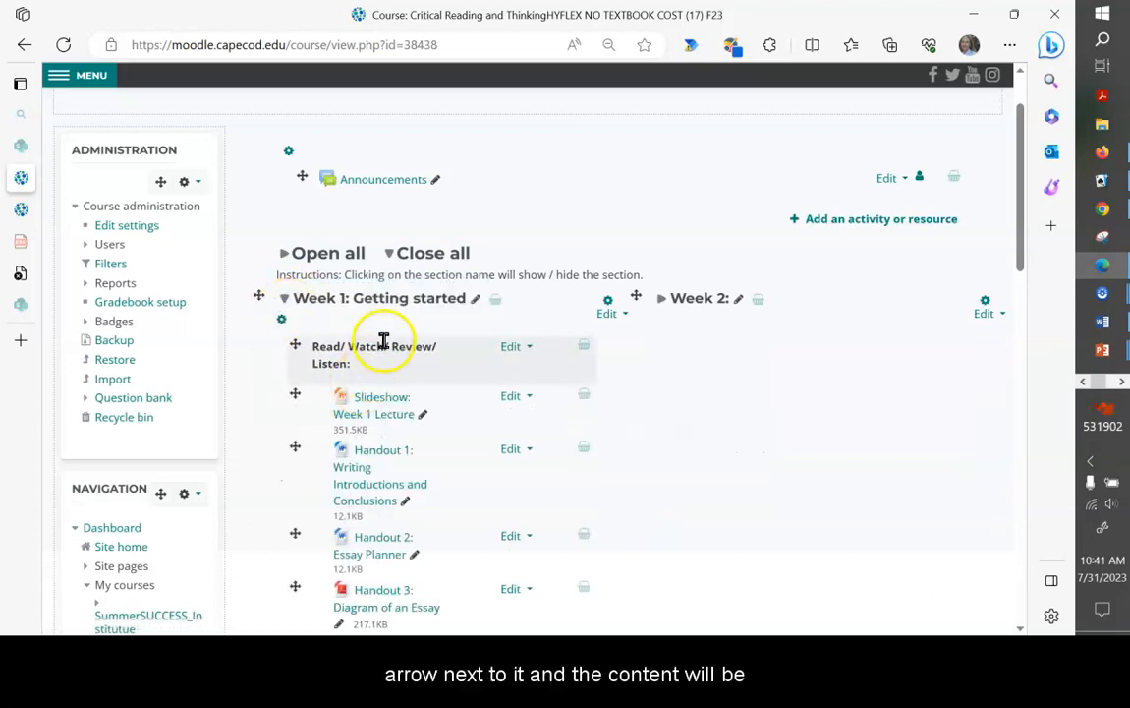
scroll(384, 344, "down", 5)
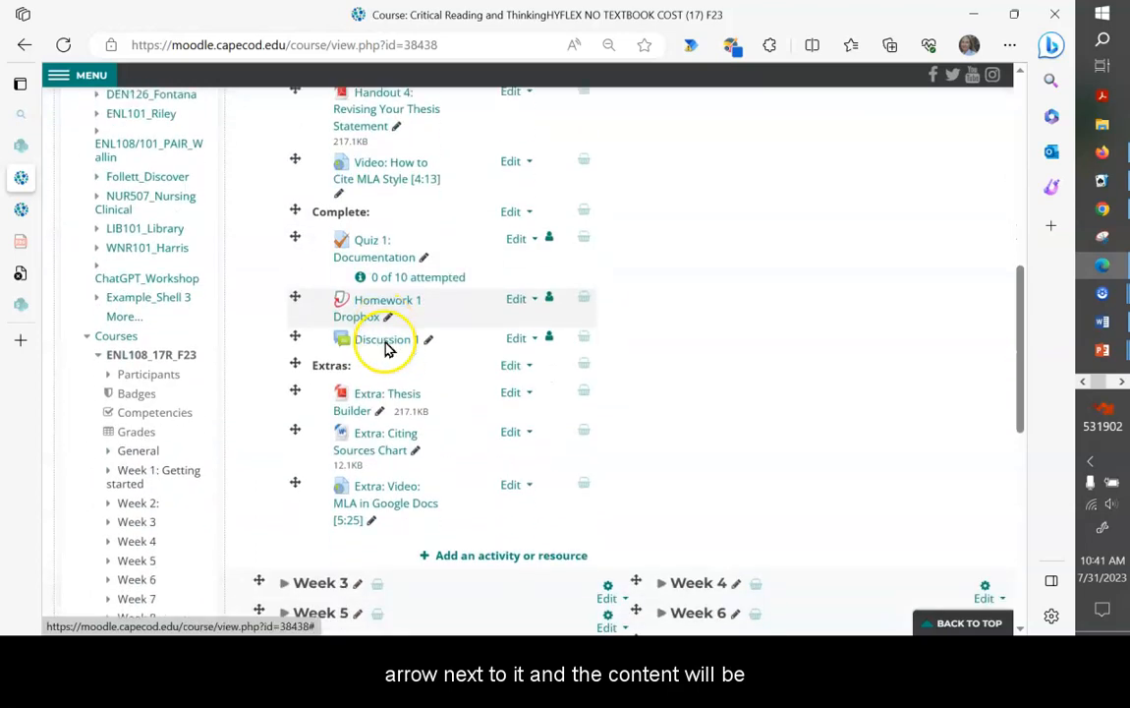
scroll(385, 348, "down", 3)
scroll(384, 348, "up", 3)
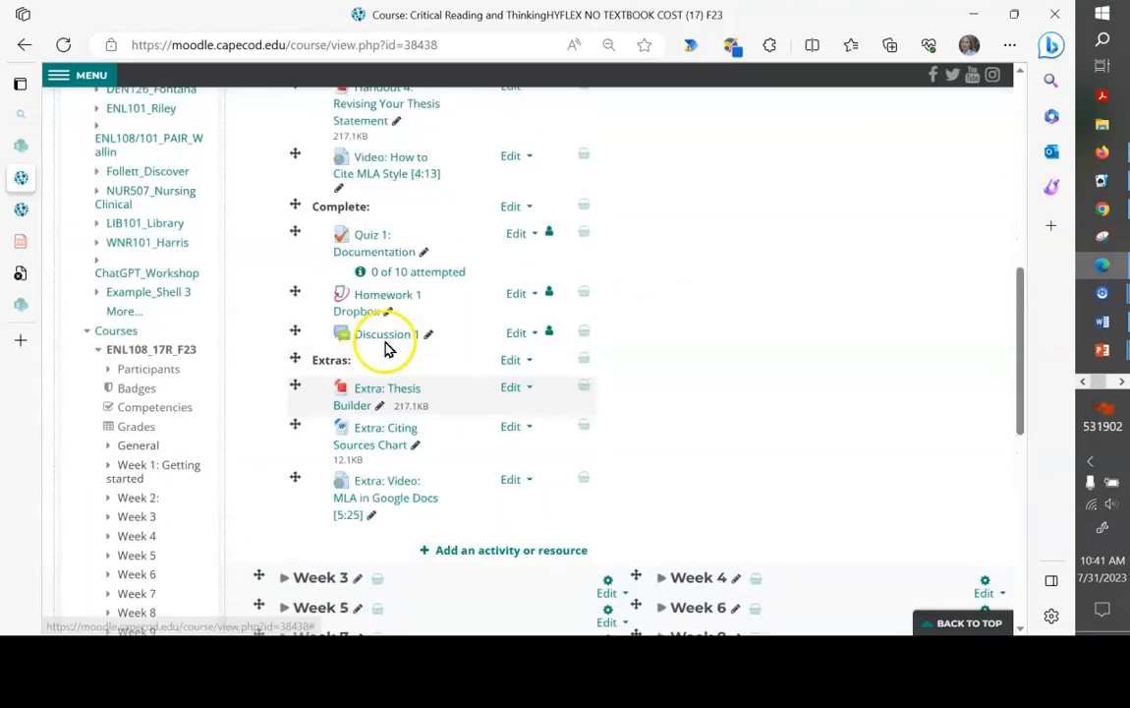
scroll(385, 348, "up", 6)
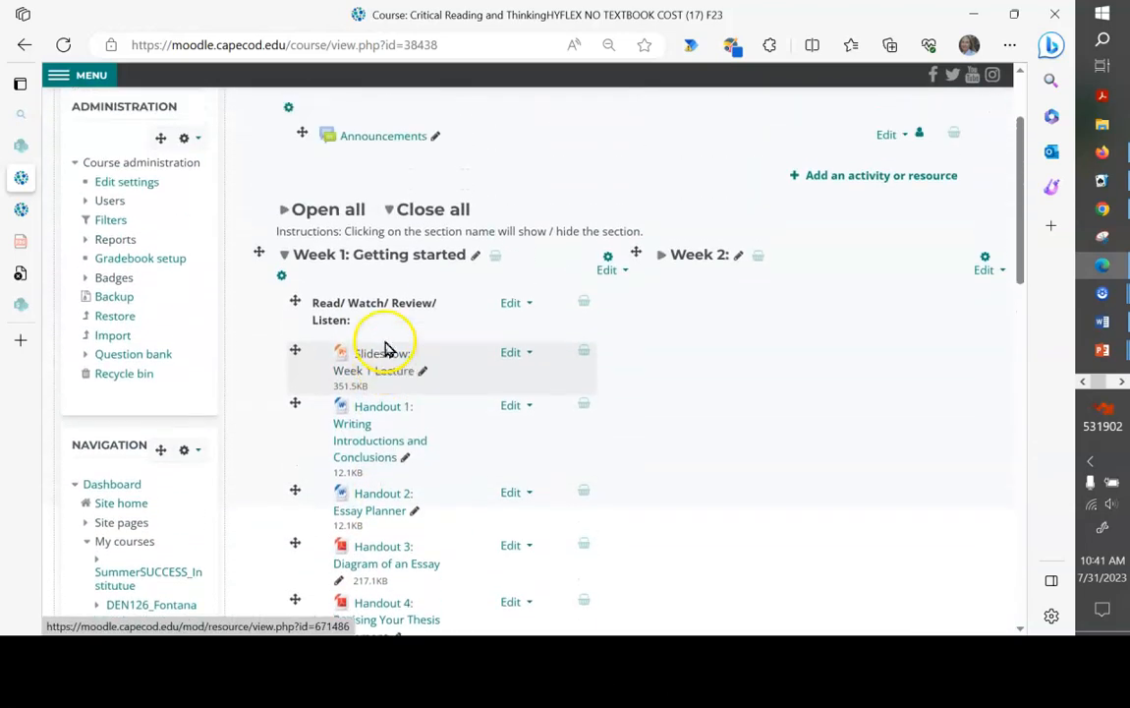
scroll(384, 349, "up", 2)
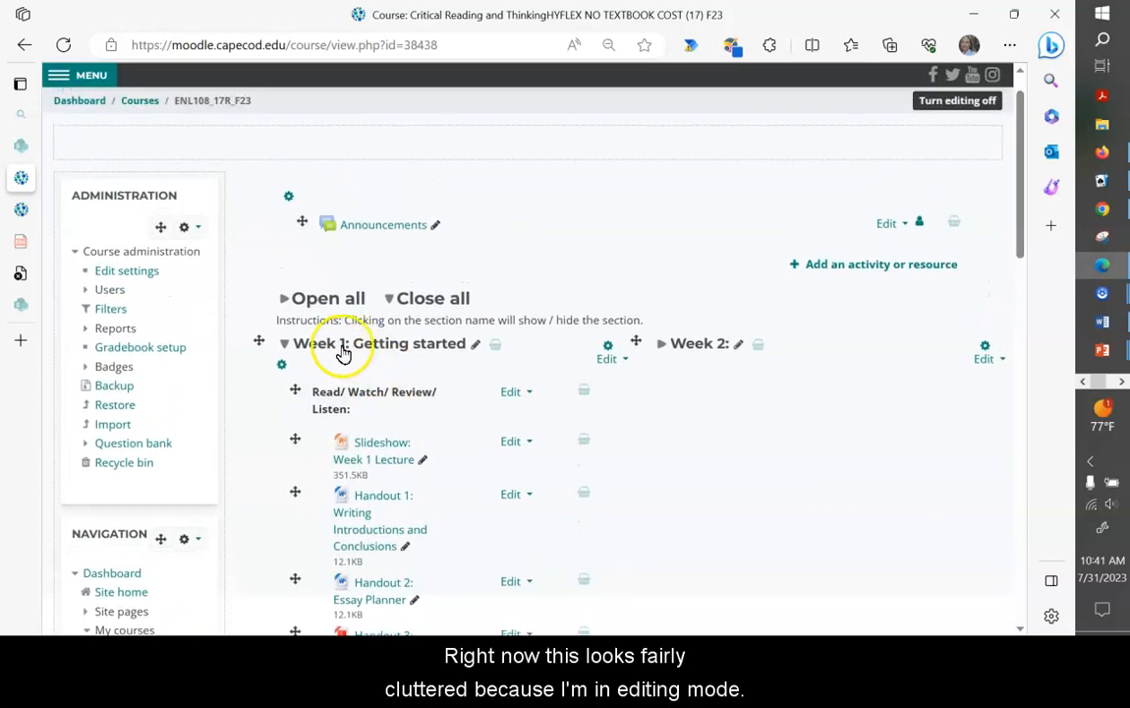
scroll(343, 354, "up", 1)
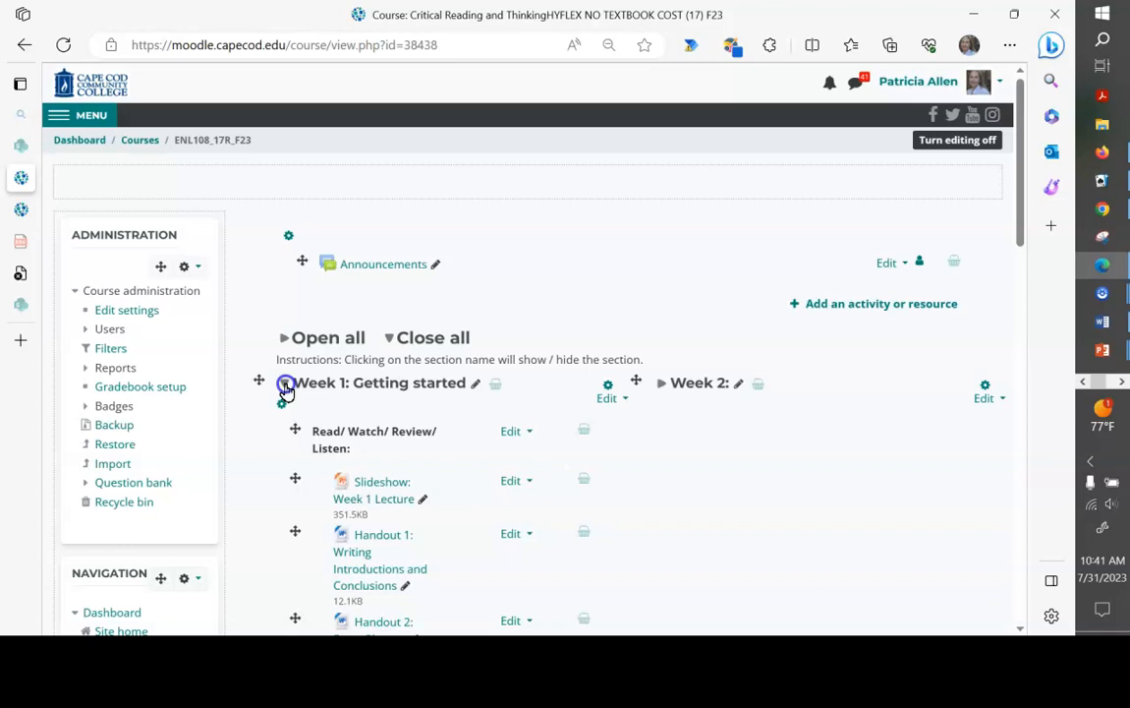
left_click(285, 385)
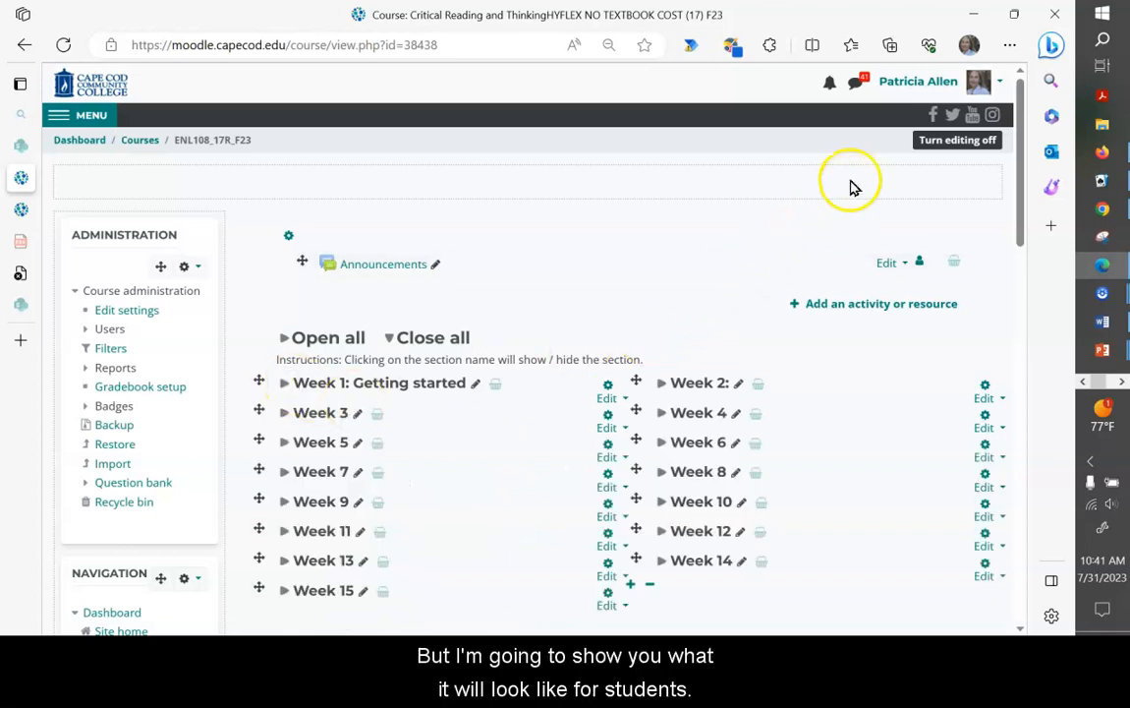
Switch the role to Student to preview the course page as students see it
left_click(904, 87)
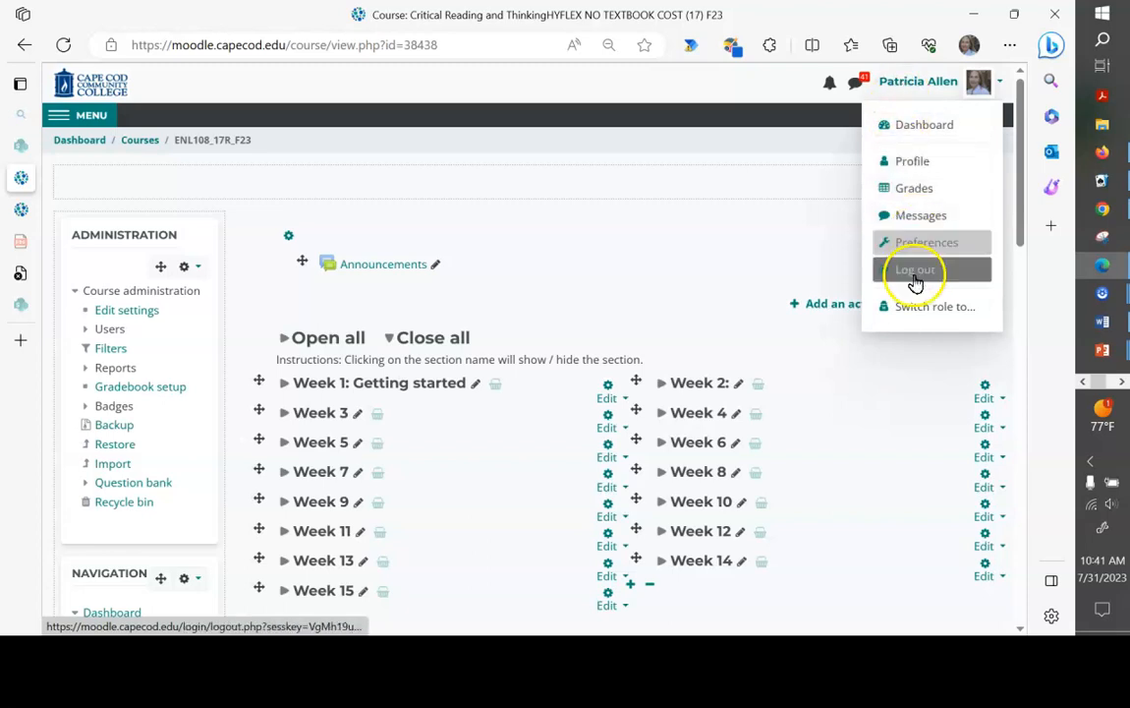
left_click(914, 308)
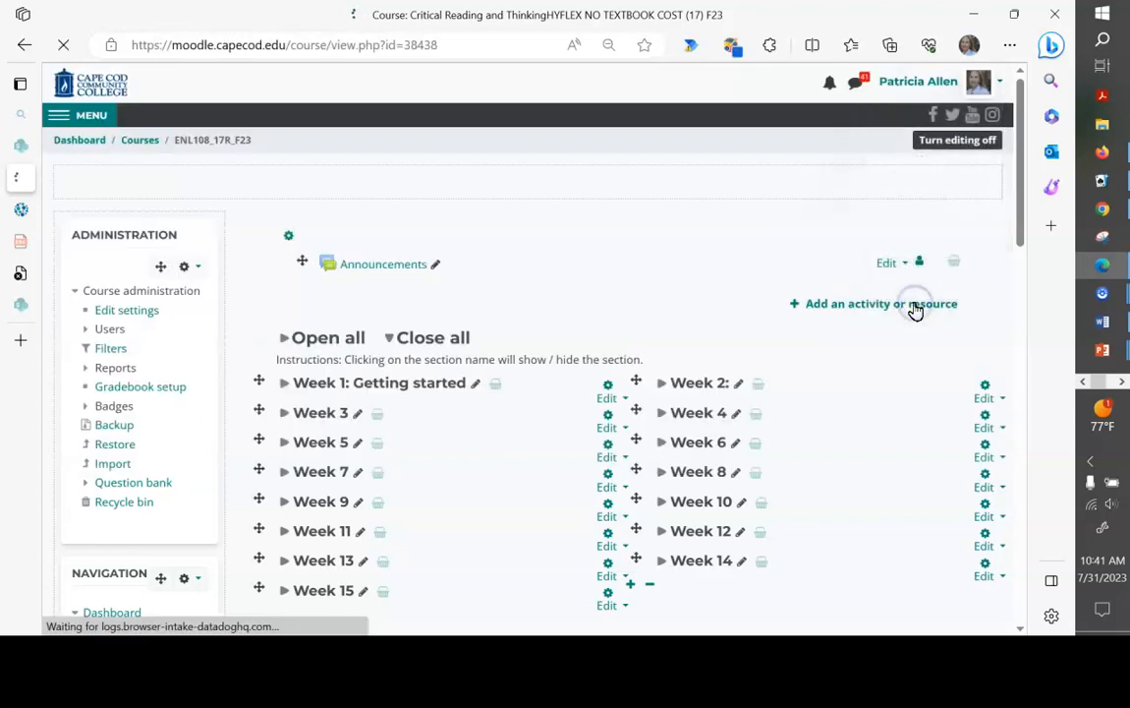
left_click(291, 430)
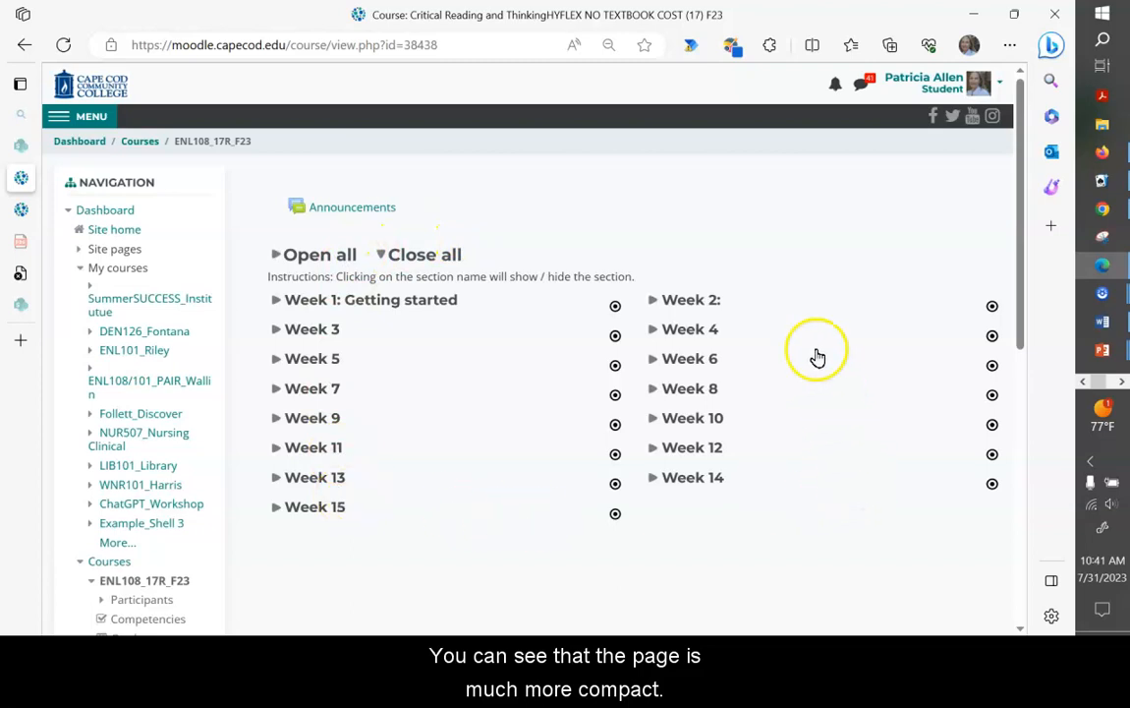
Expand and collapse the Week 3 and Week 1: Getting started sections to check their content in the student view
left_click(293, 334)
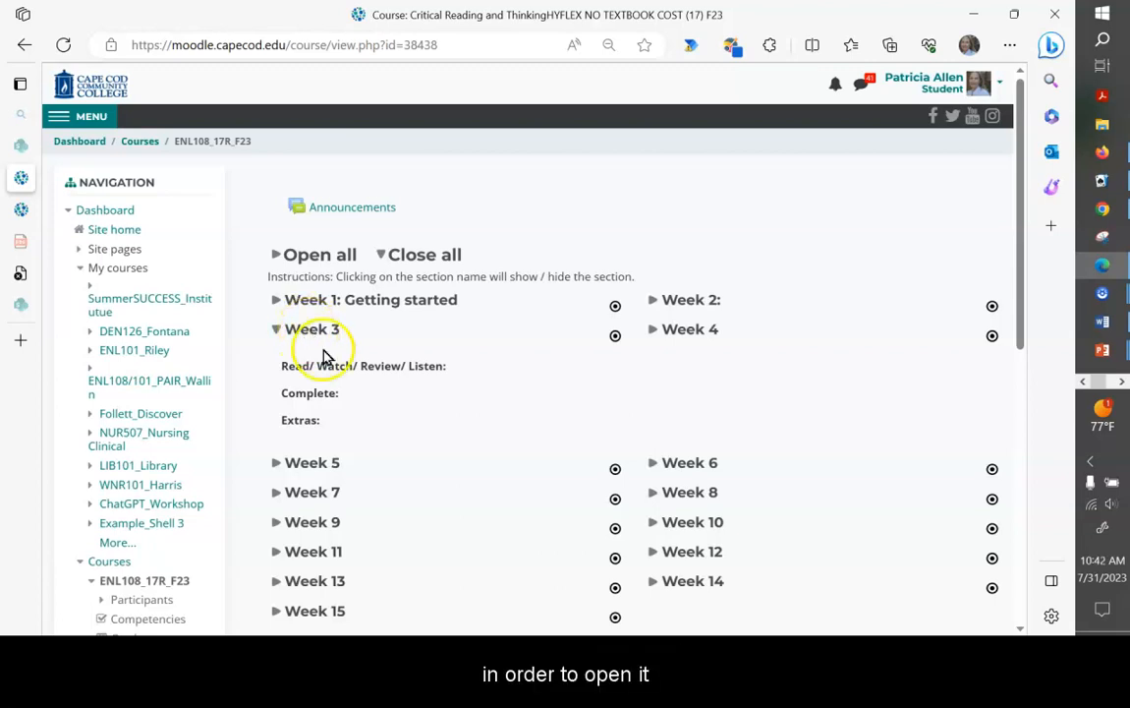
left_click(315, 331)
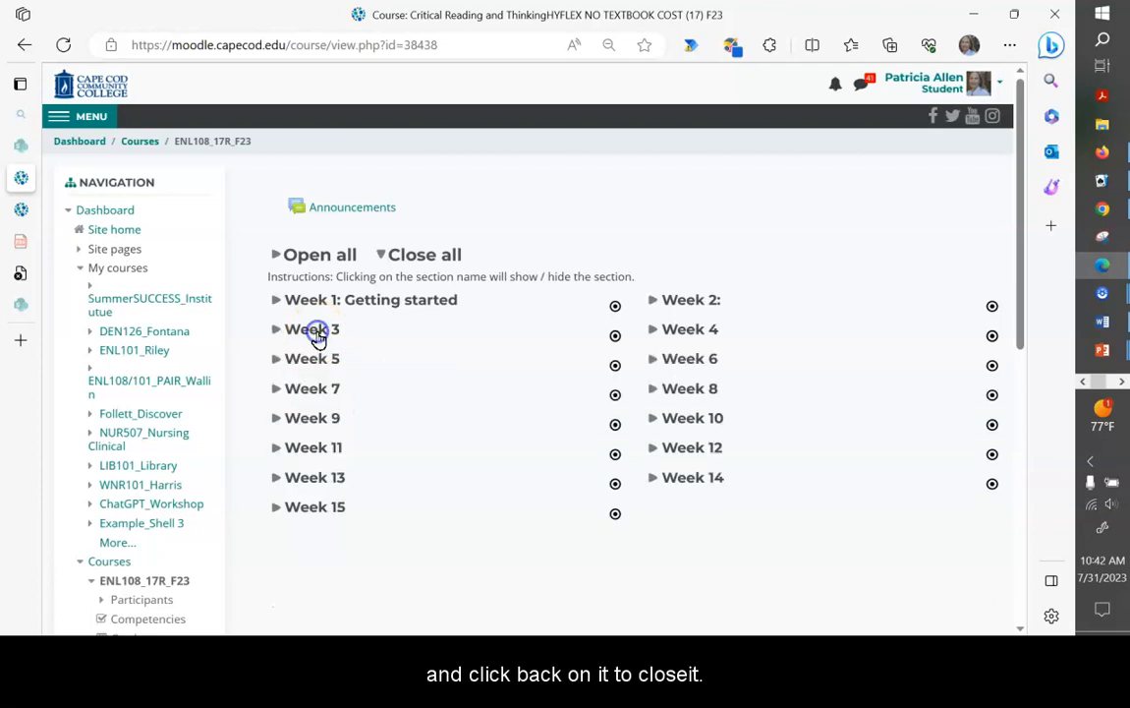
left_click(317, 303)
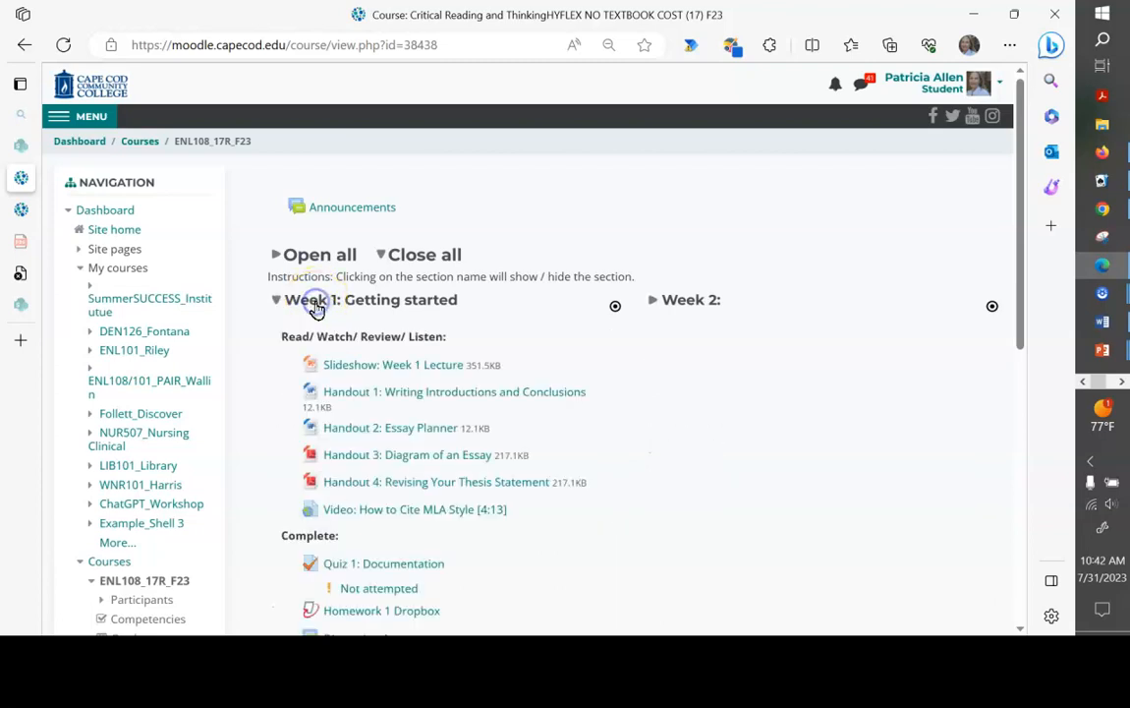
scroll(378, 341, "down", 5)
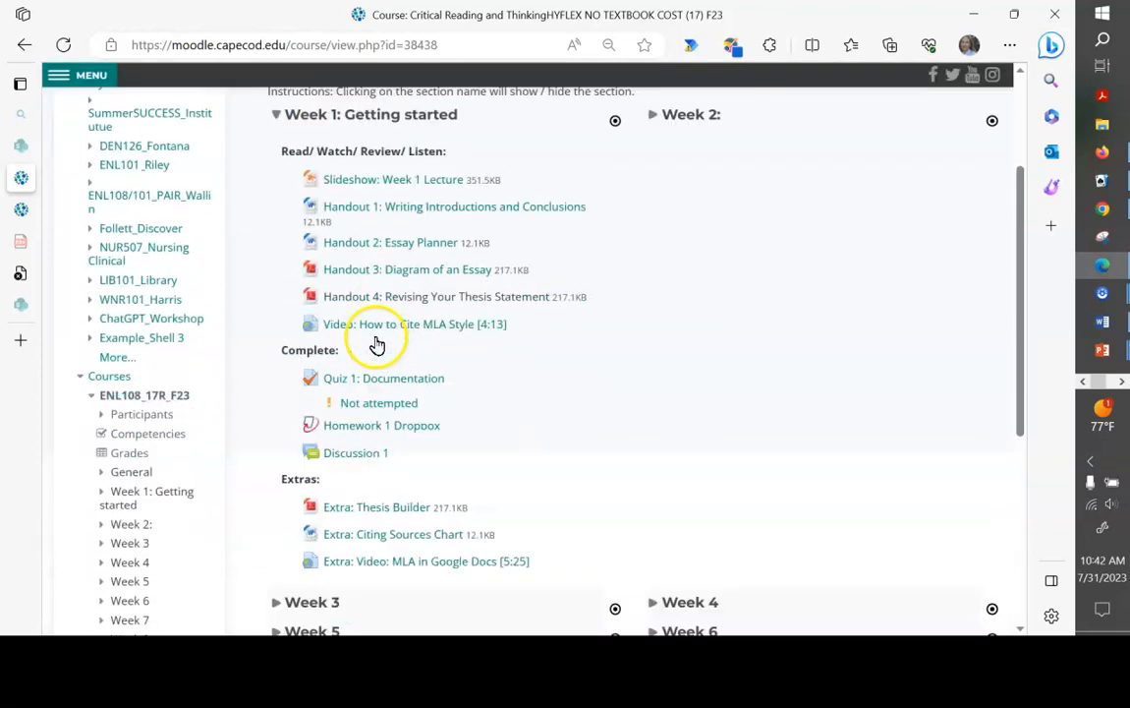
scroll(378, 343, "up", 2)
scroll(377, 343, "up", 1)
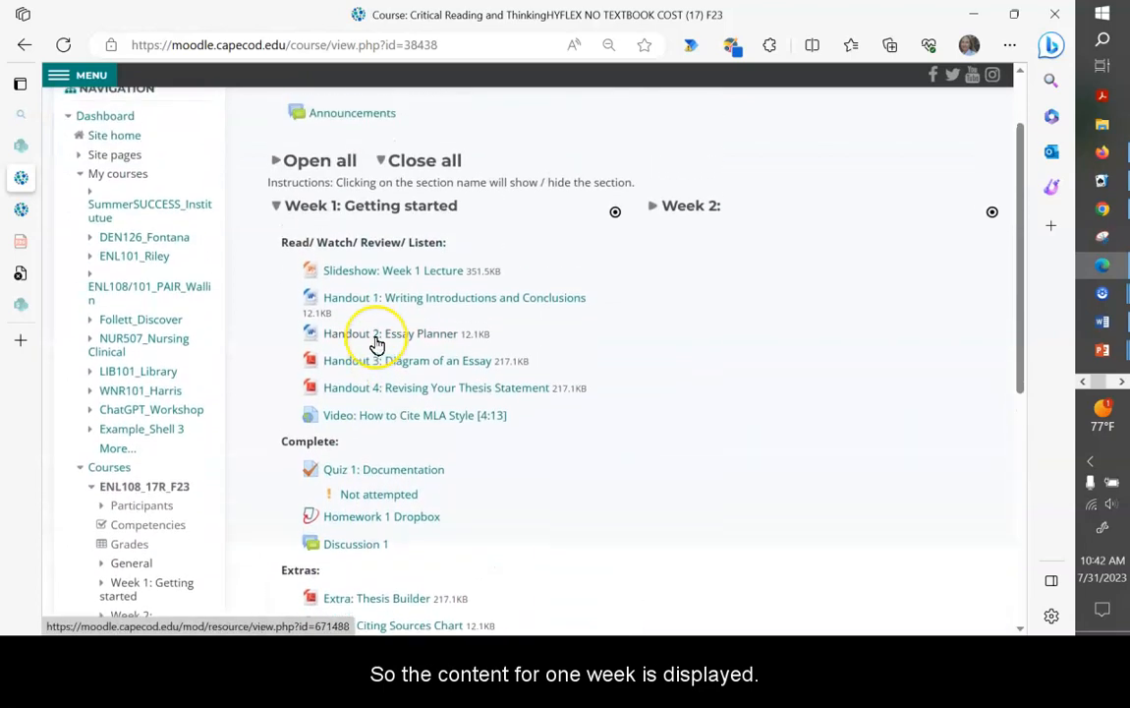
left_click(333, 216)
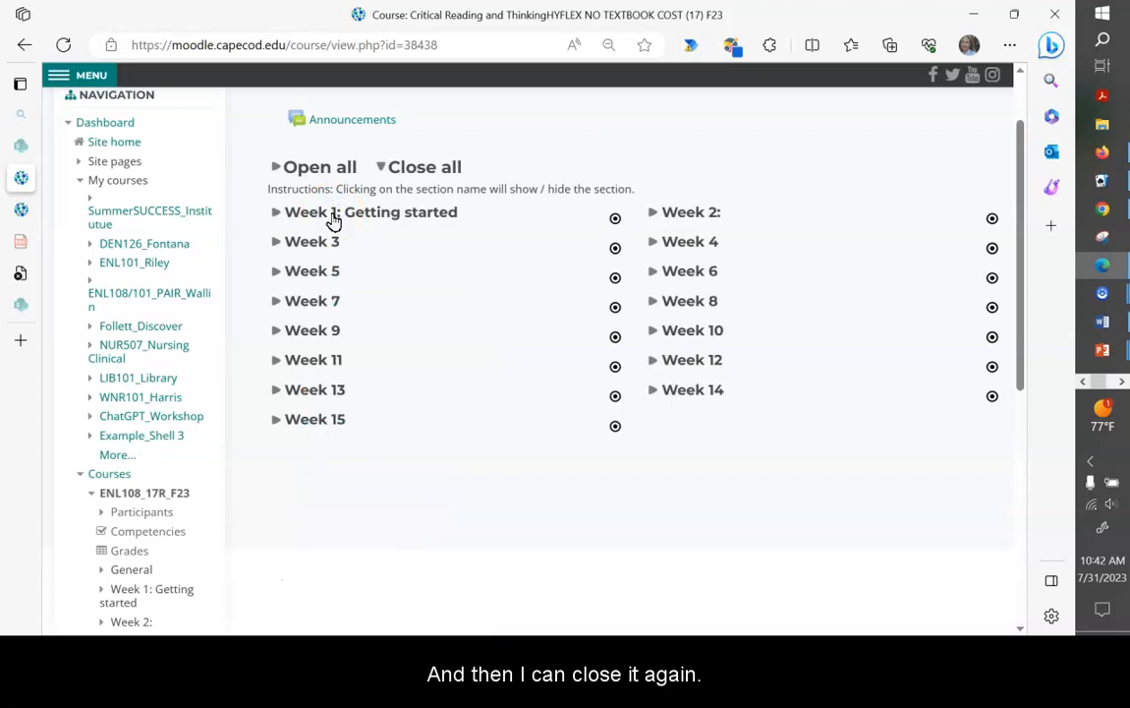
Expand the Week 1, Week 10 and Week 13 sections so that several weeks are open together
left_click(333, 216)
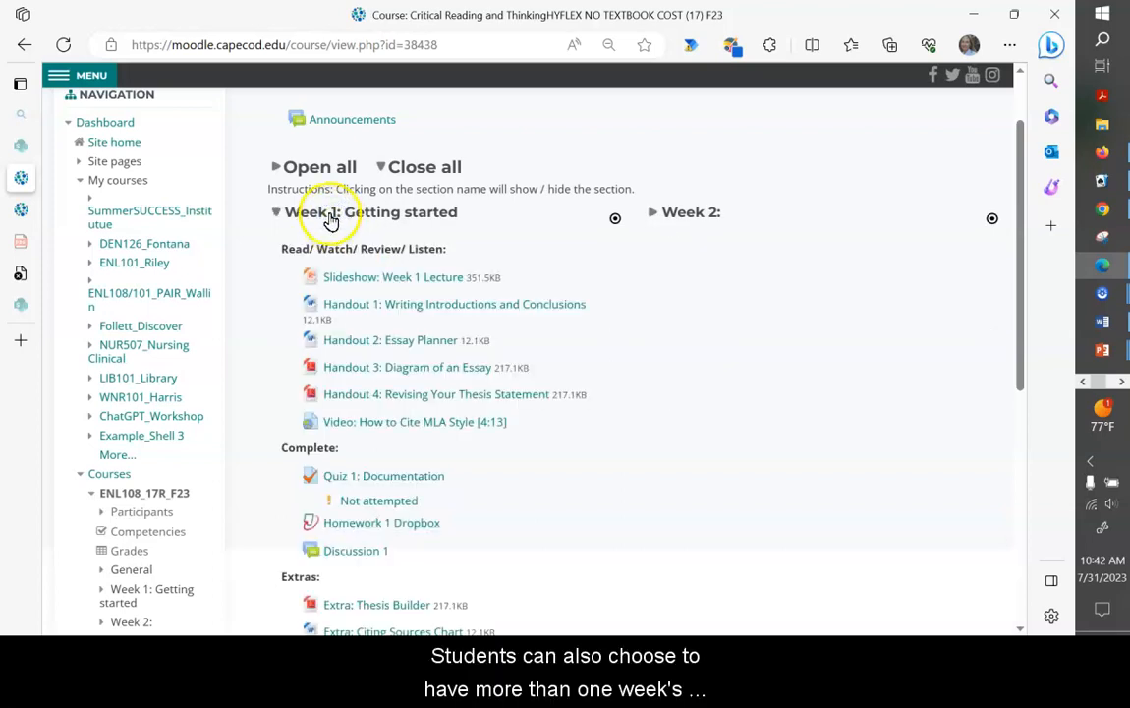
scroll(330, 221, "down", 5)
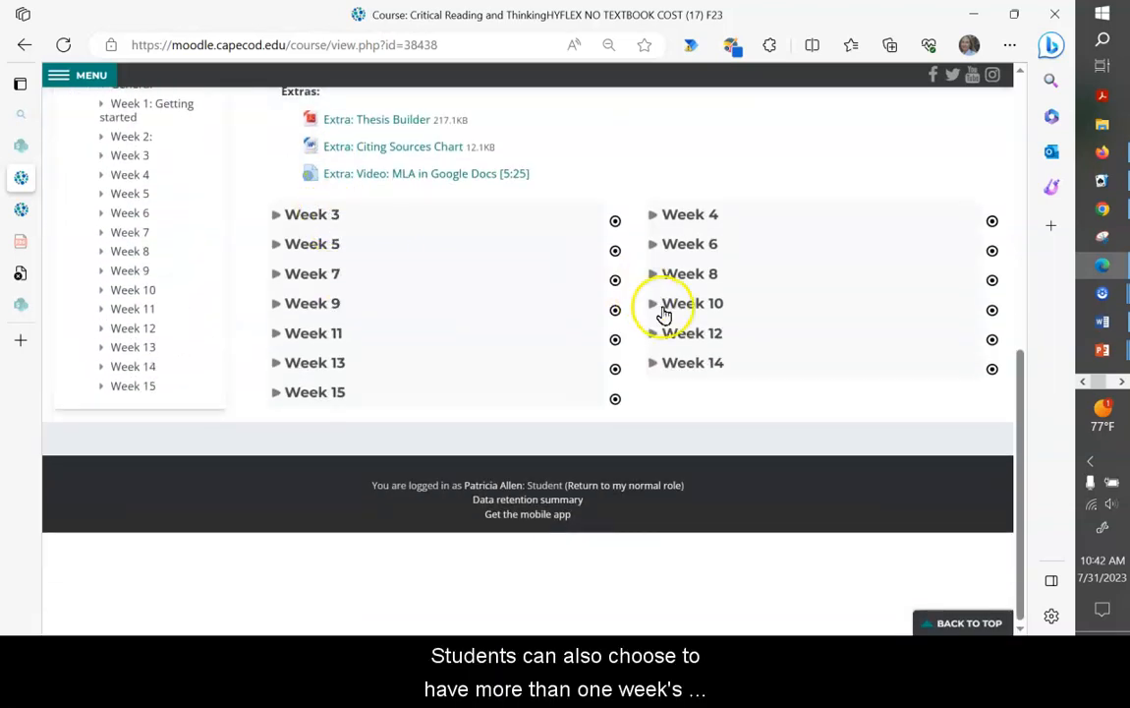
left_click(664, 312)
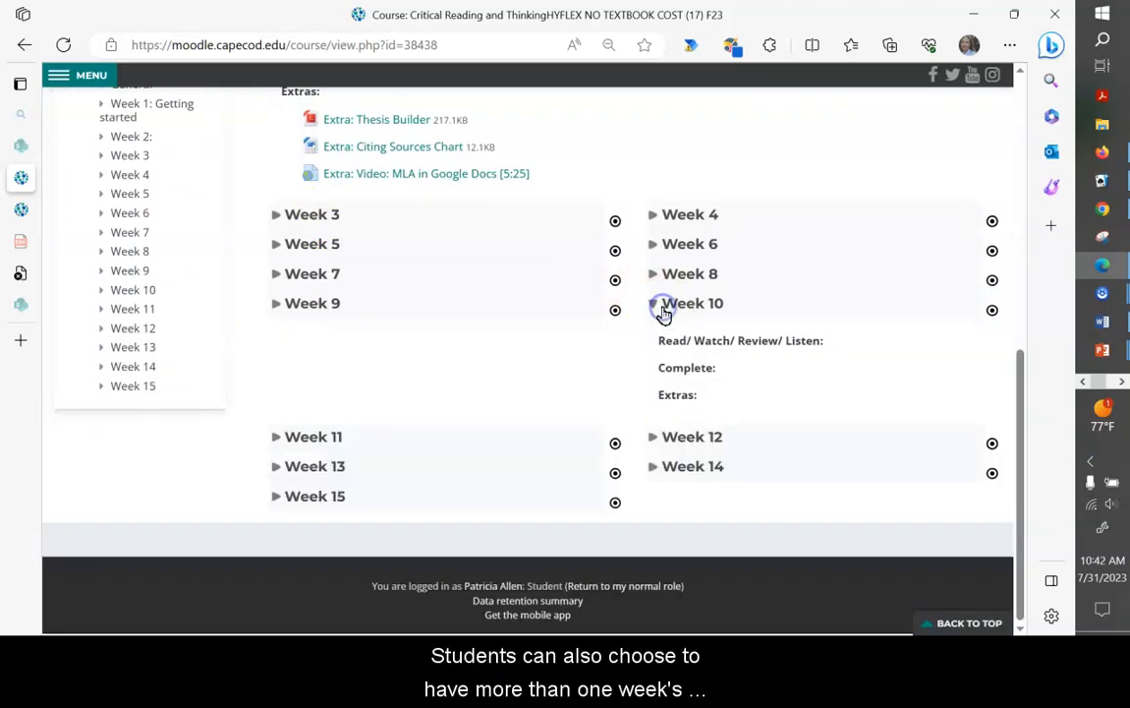
left_click(295, 469)
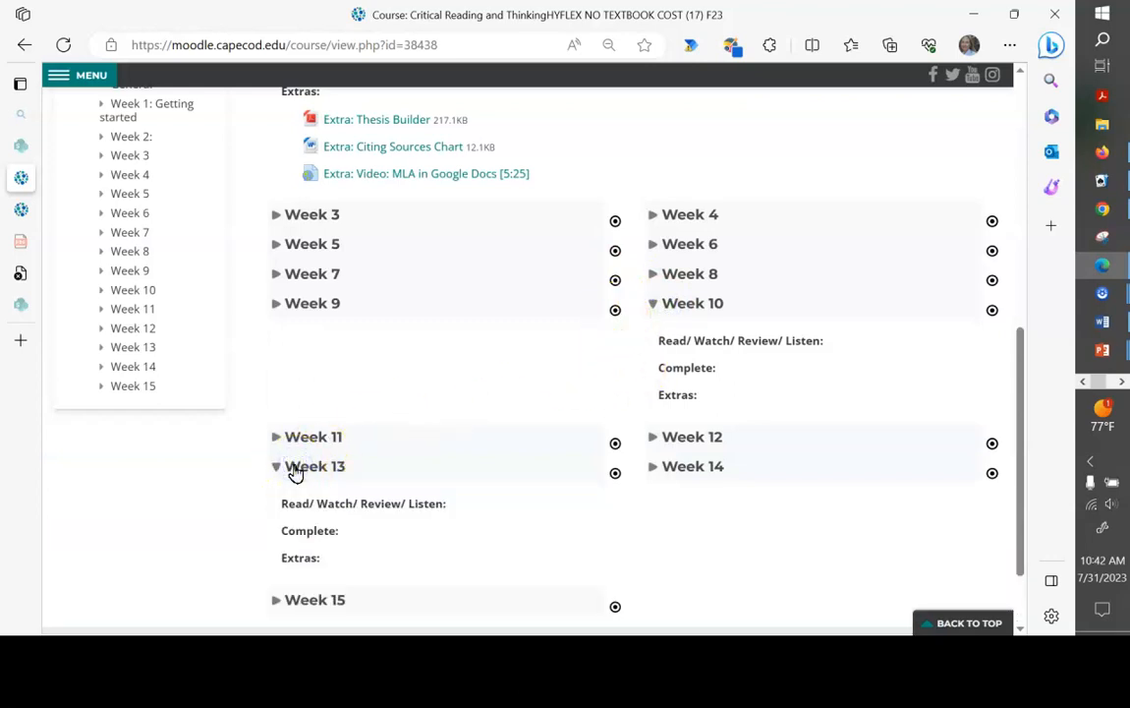
Collapse the open Week 13, Week 10 and Week 1 sections on the student course page
left_click(280, 468)
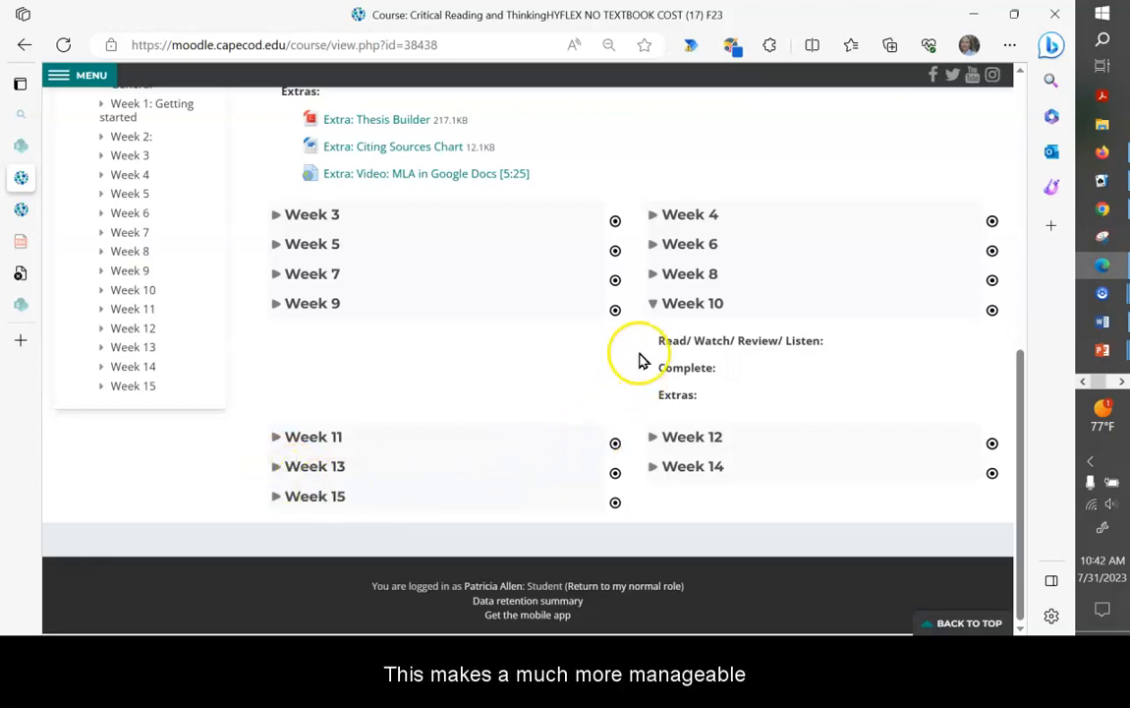
left_click(654, 304)
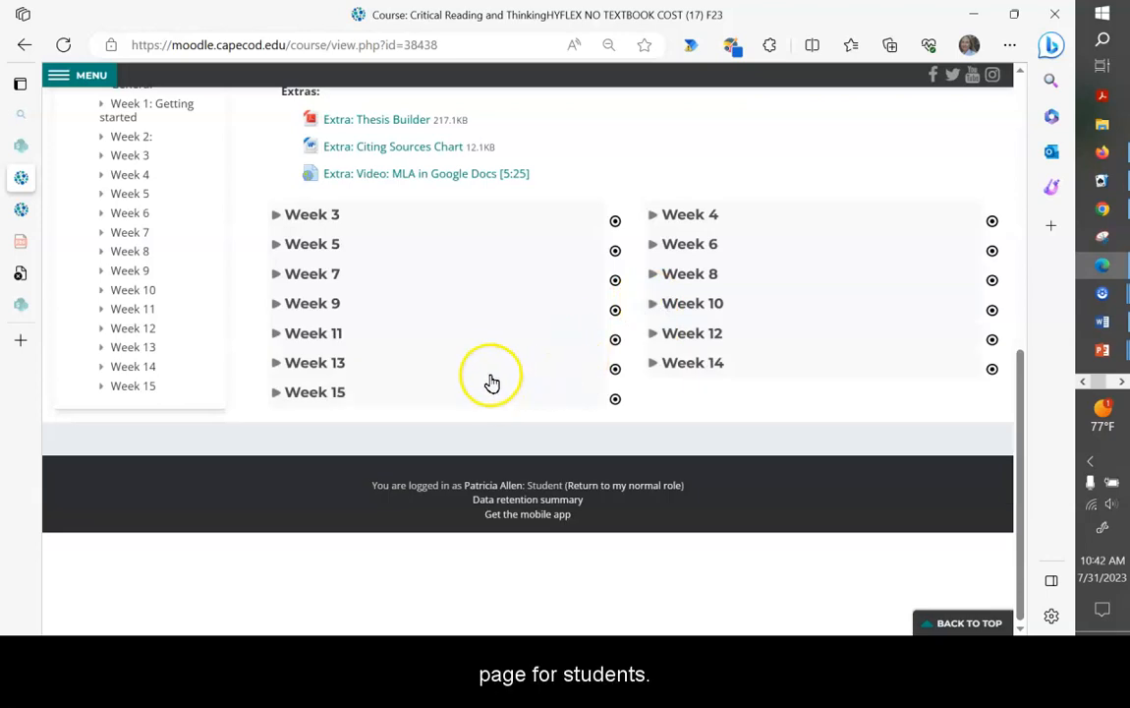
scroll(467, 330, "up", 4)
scroll(467, 330, "up", 3)
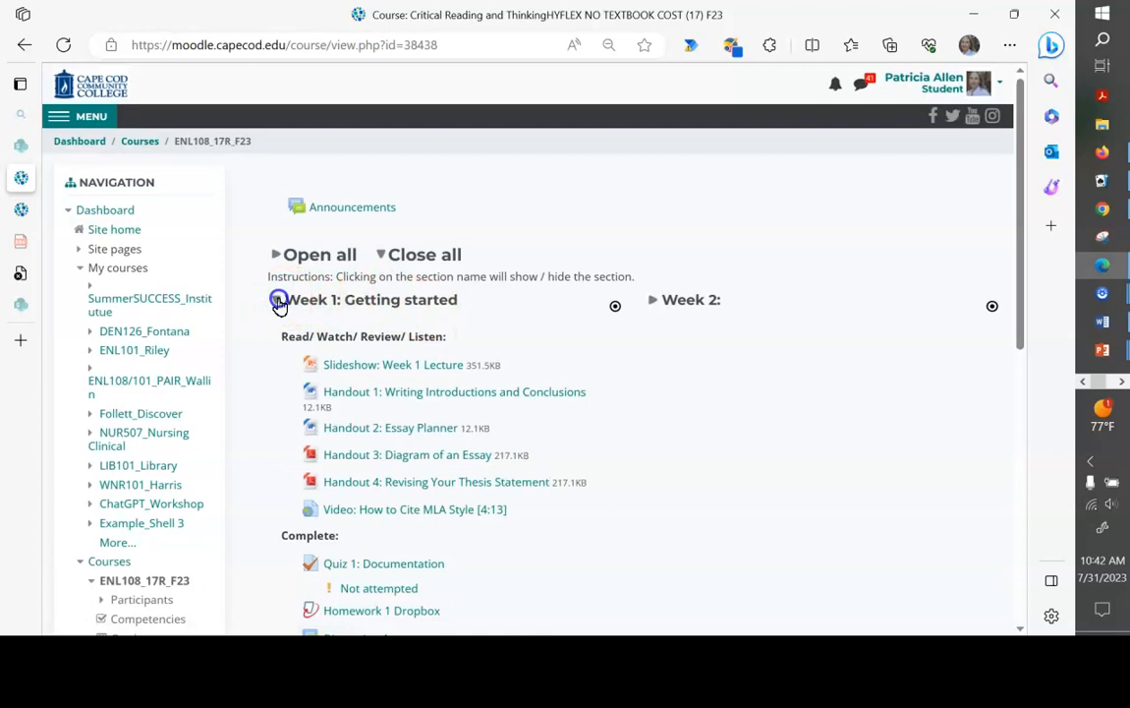
left_click(279, 303)
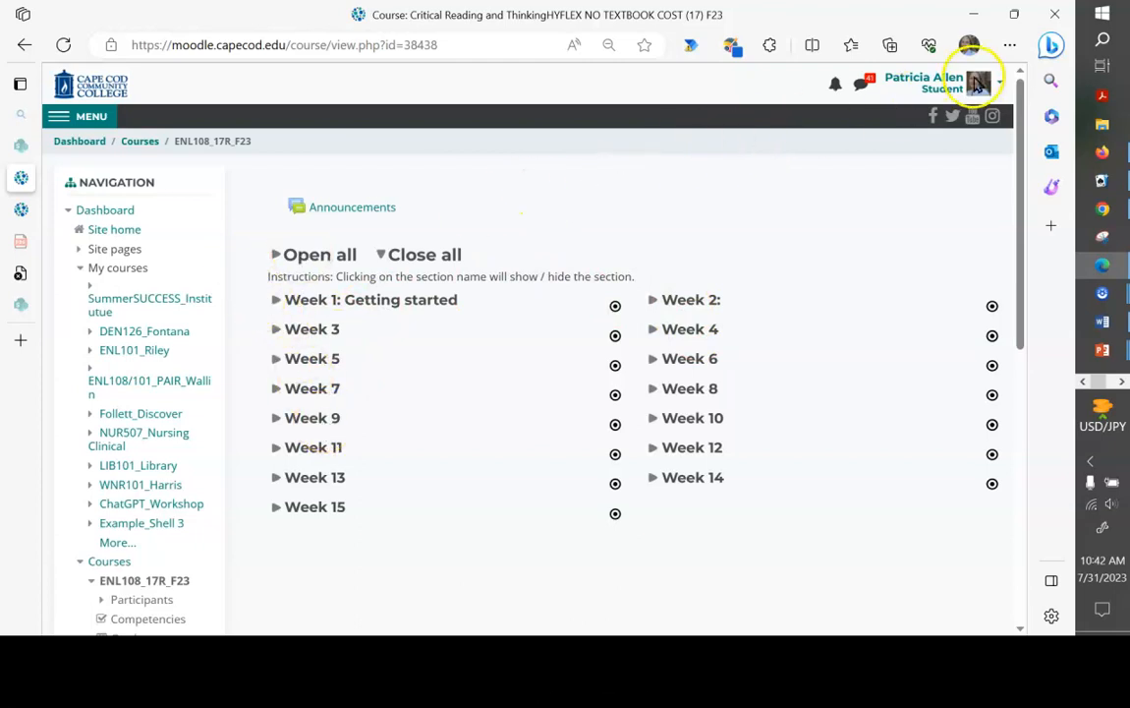
Return from the Student role to the normal role and turn on editing for the course
left_click(944, 92)
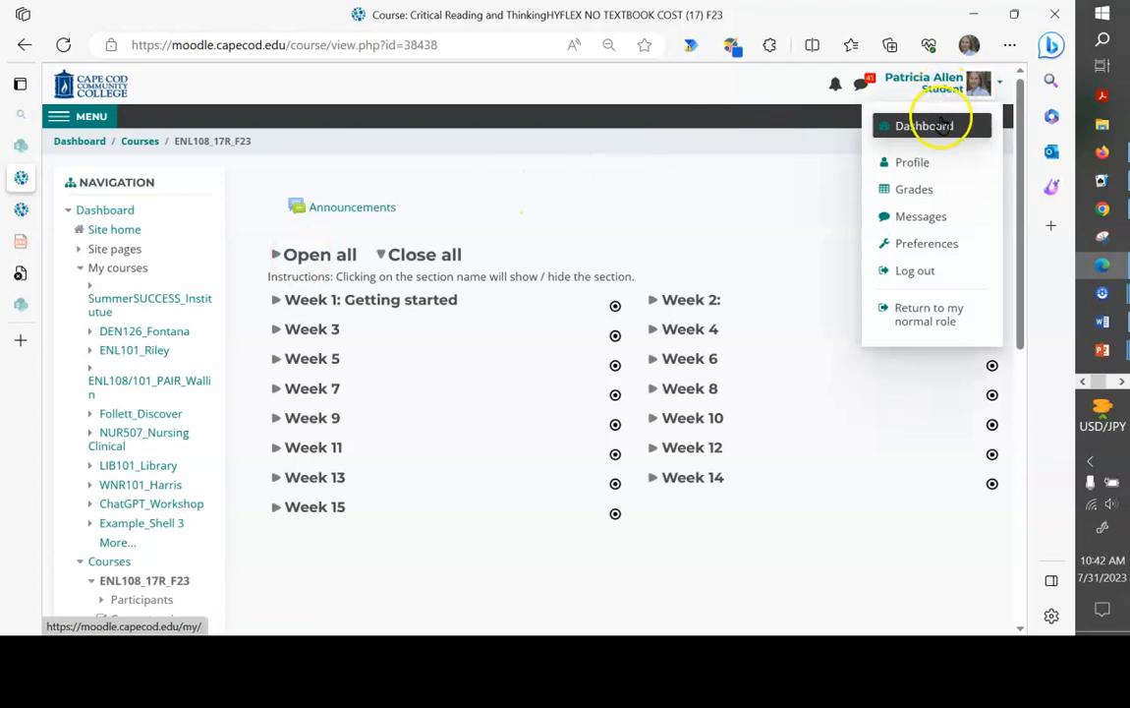
left_click(921, 317)
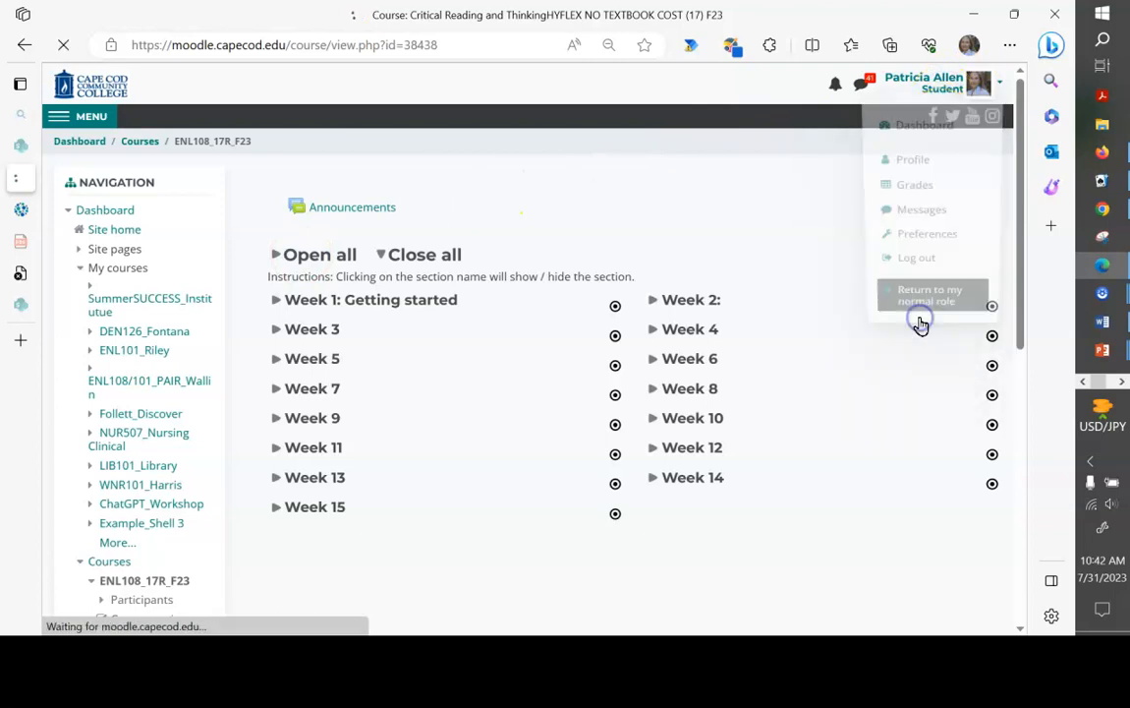
left_click(960, 149)
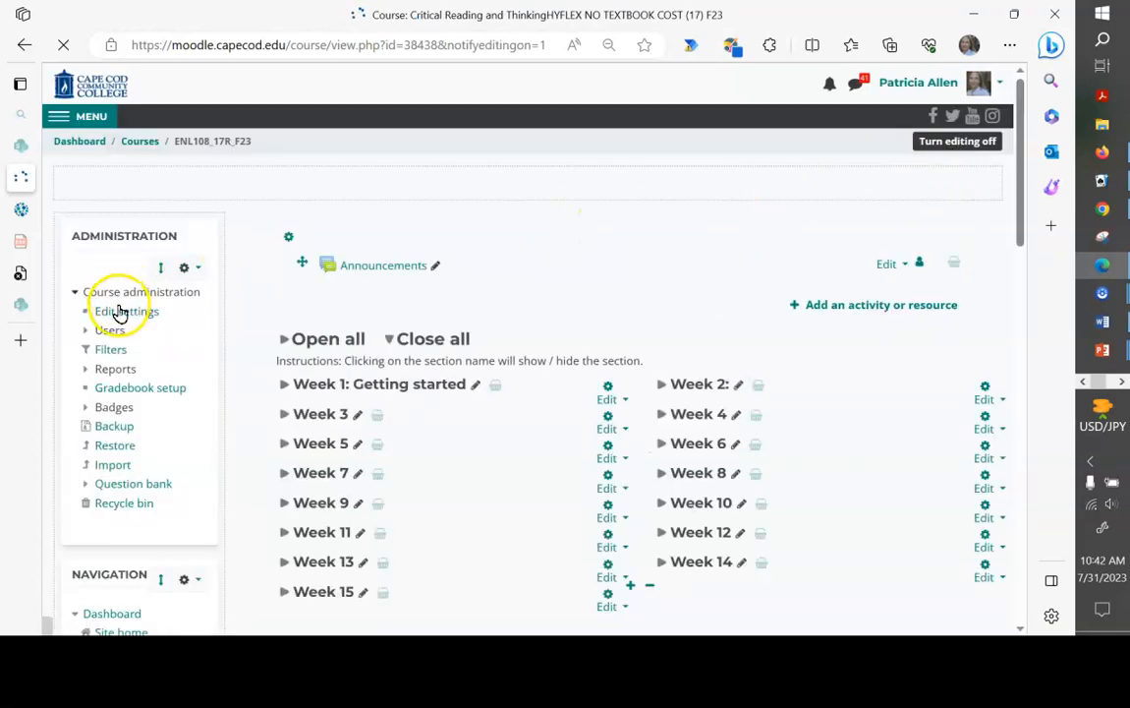
Open the course's edit settings and expand the Course format section
left_click(119, 312)
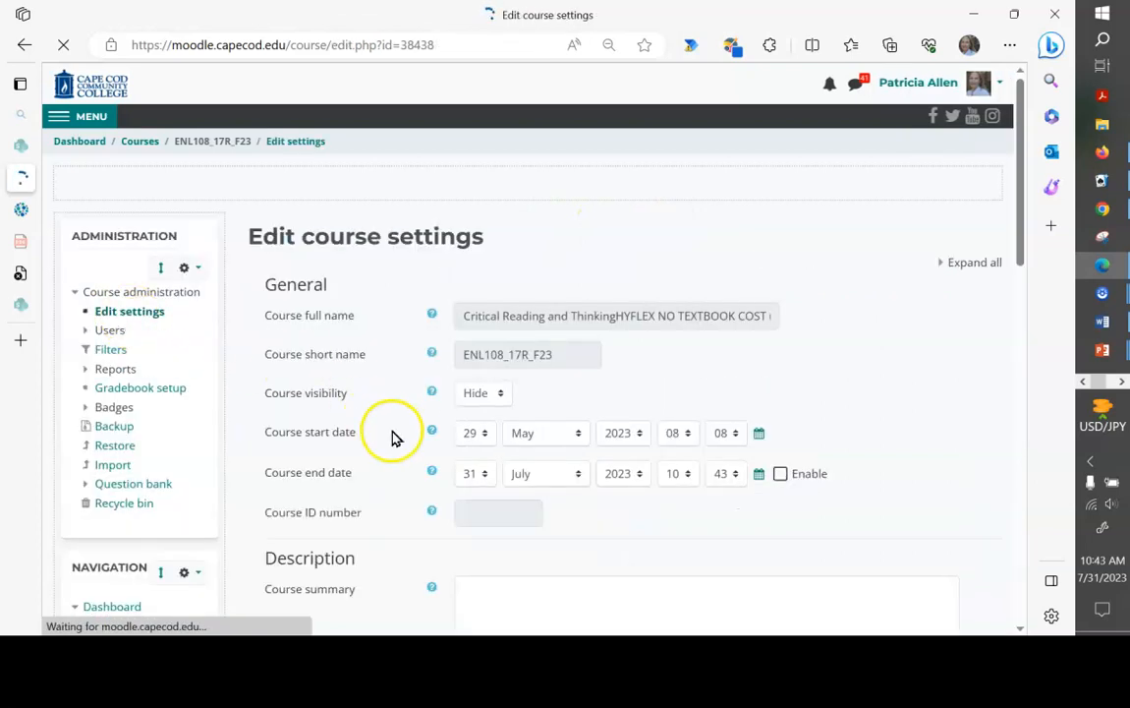
scroll(406, 436, "down", 1)
scroll(404, 435, "down", 7)
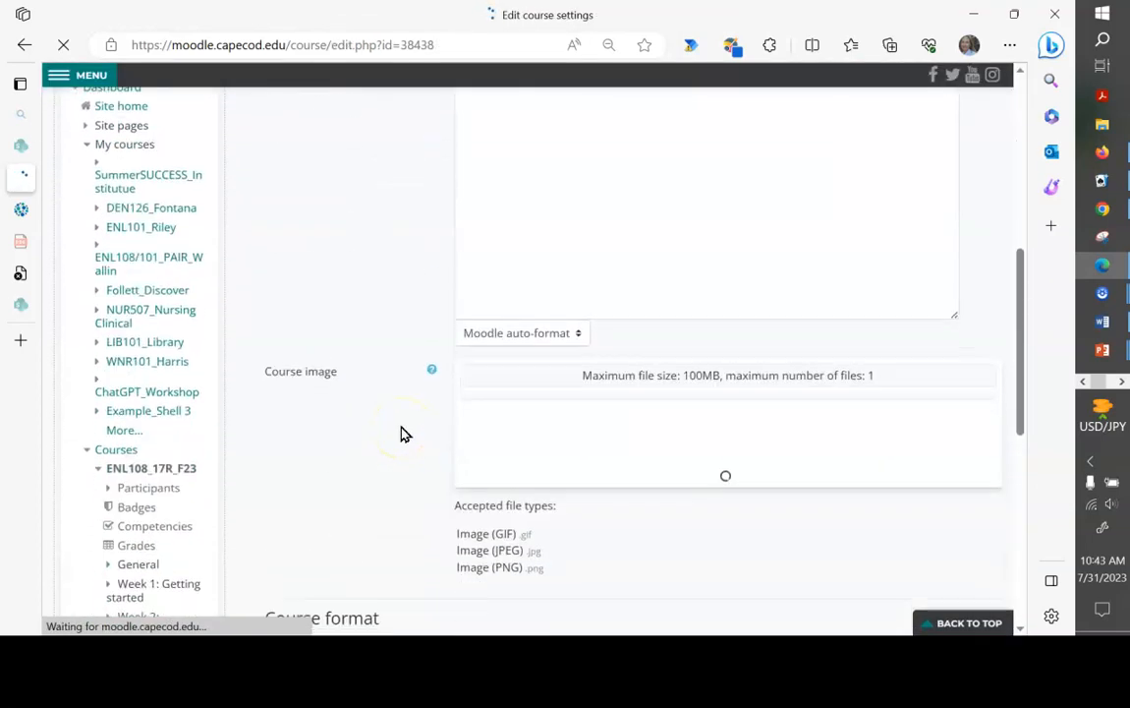
scroll(403, 433, "down", 3)
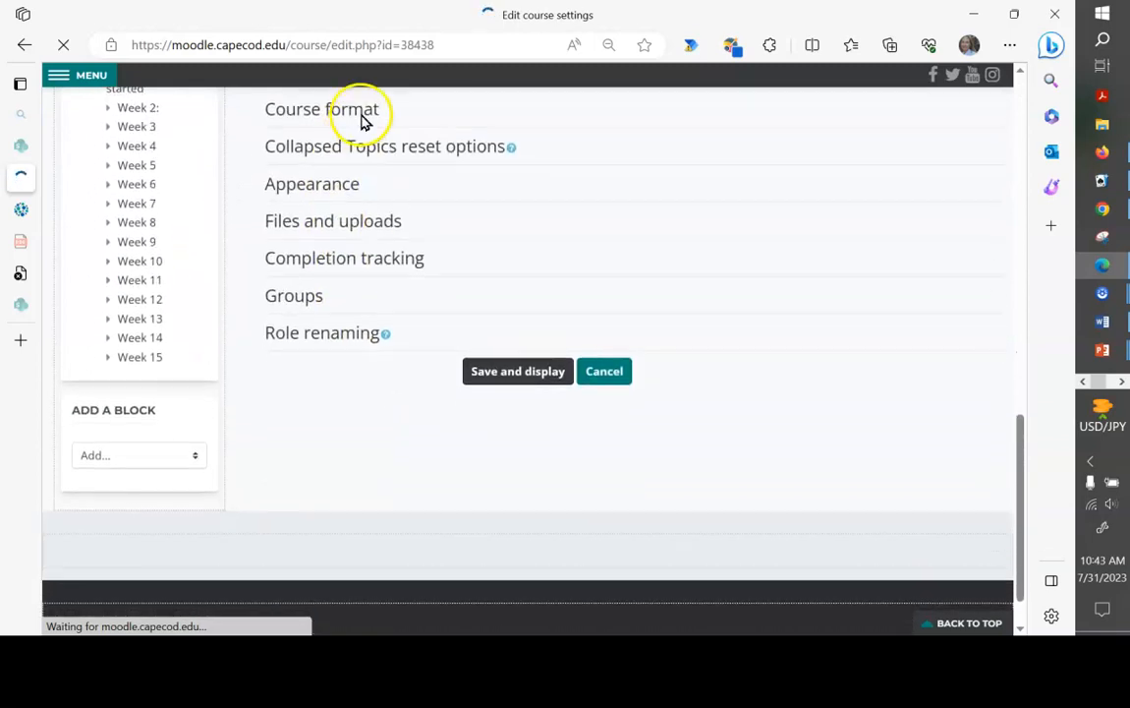
left_click(362, 116)
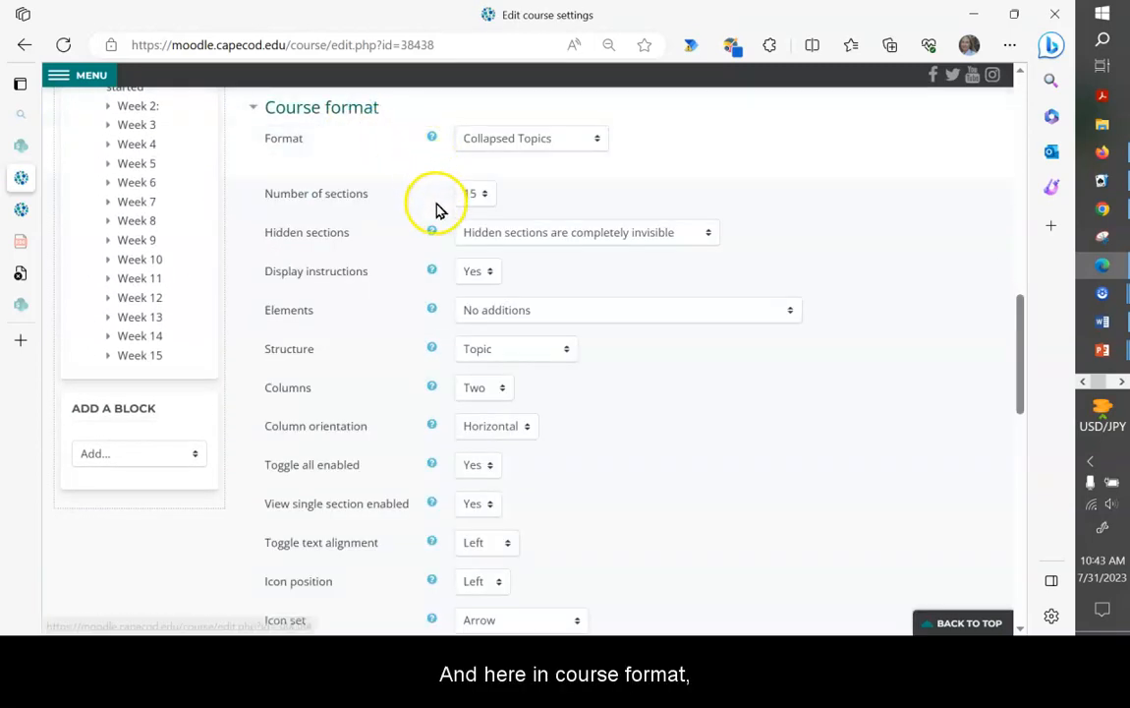
scroll(442, 276, "up", 1)
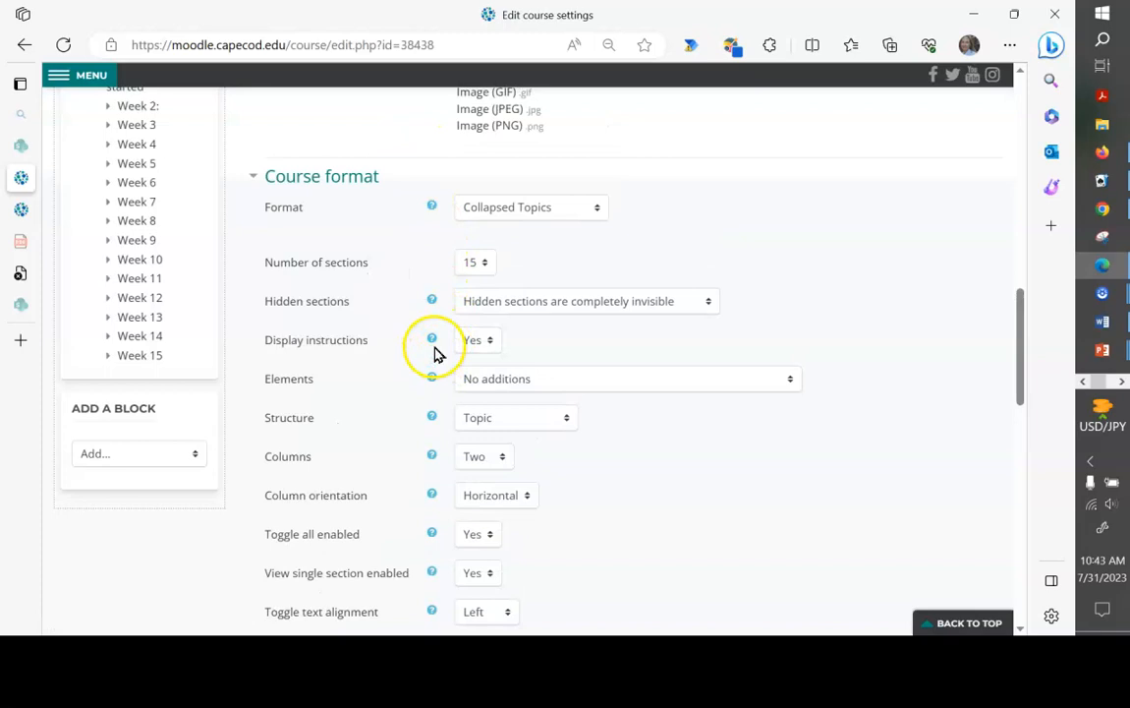
Set the Collapsed Topics columns to One, then save the settings and display the course
left_click(504, 460)
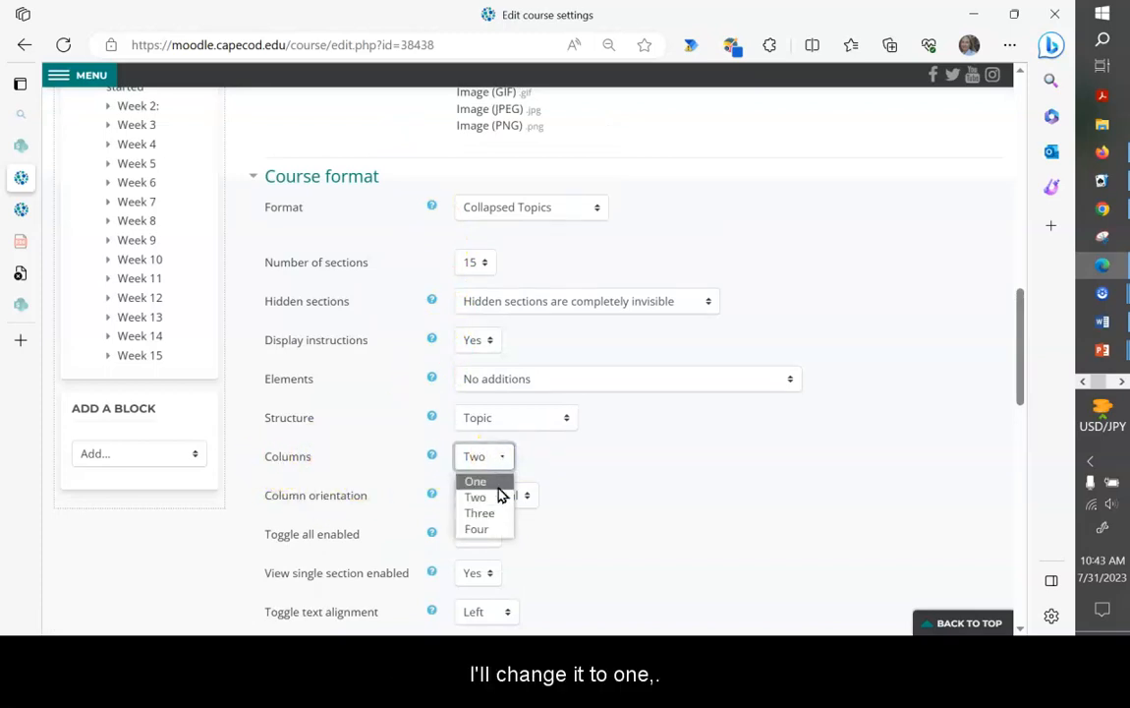
left_click(498, 485)
scroll(672, 506, "down", 6)
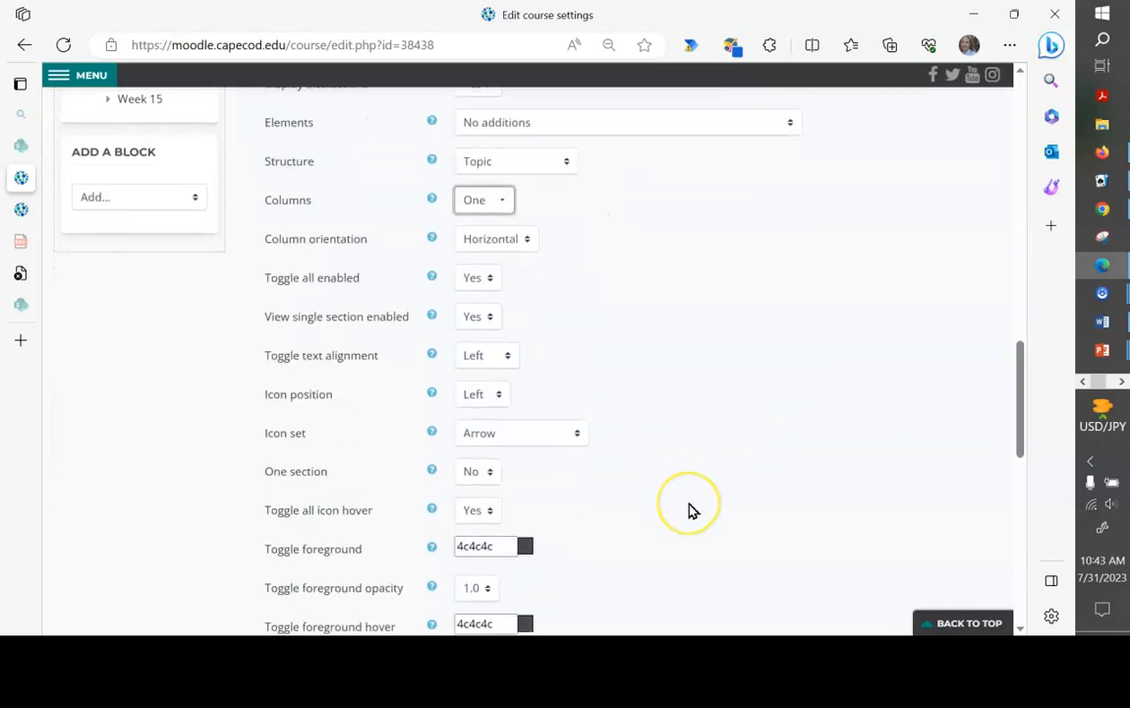
scroll(688, 510, "down", 4)
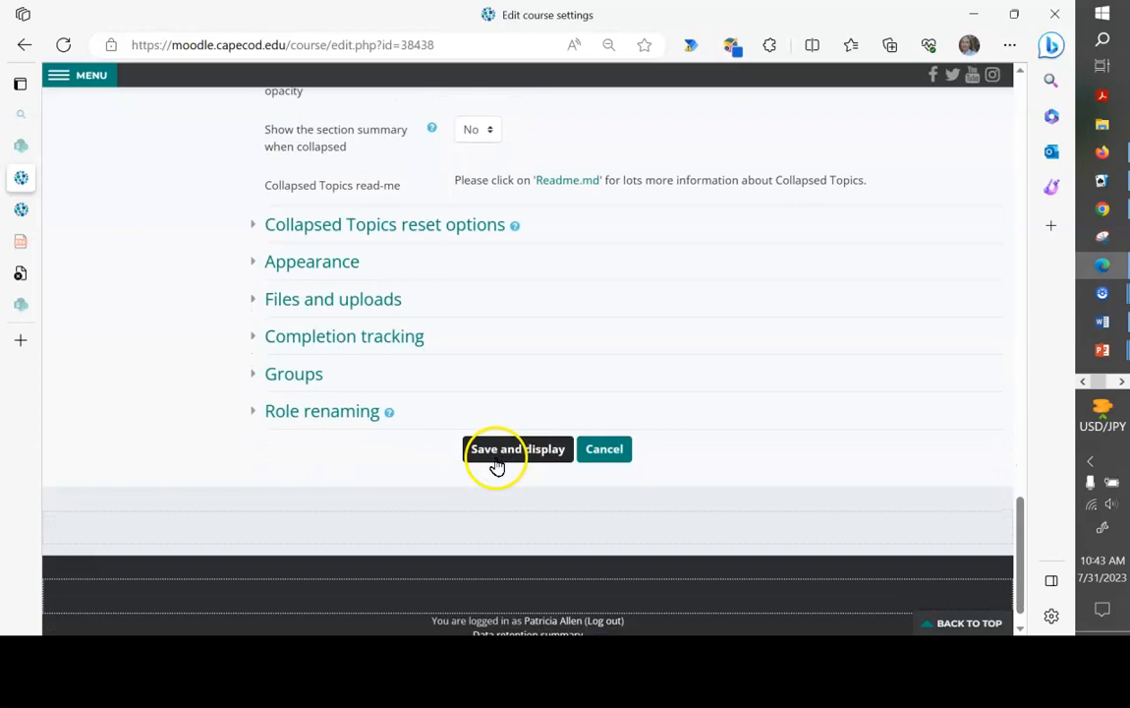
left_click(495, 447)
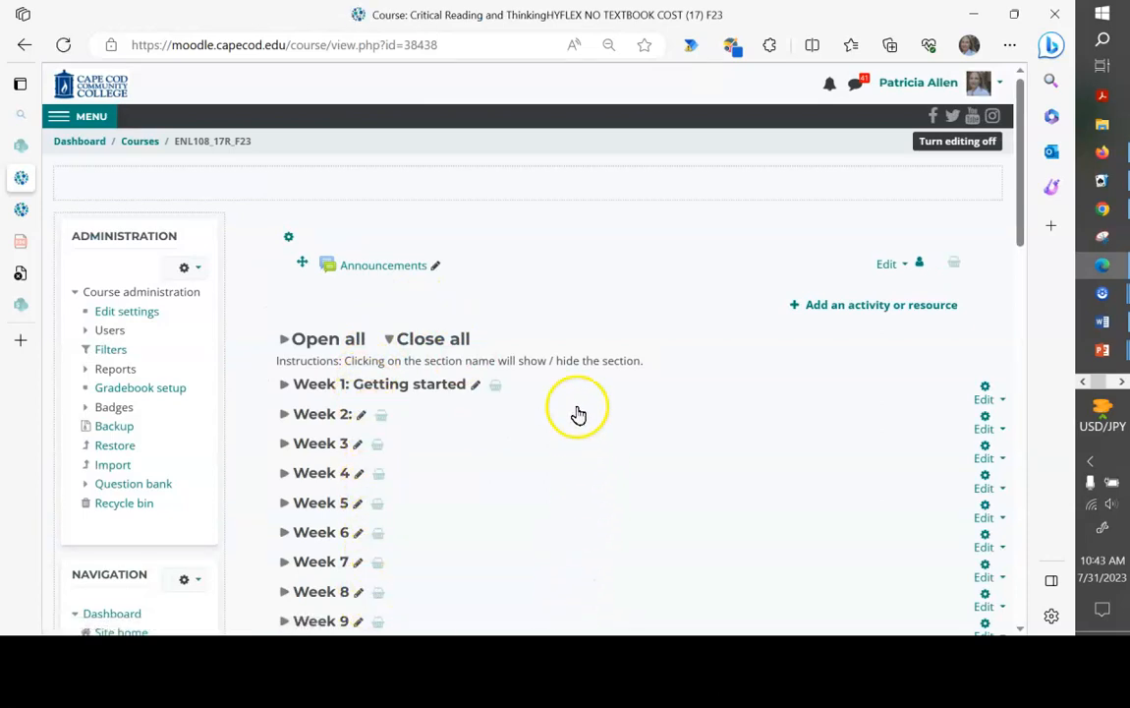
Look through the whole course page to check how the weekly sections are laid out in a single column
scroll(546, 267, "down", 3)
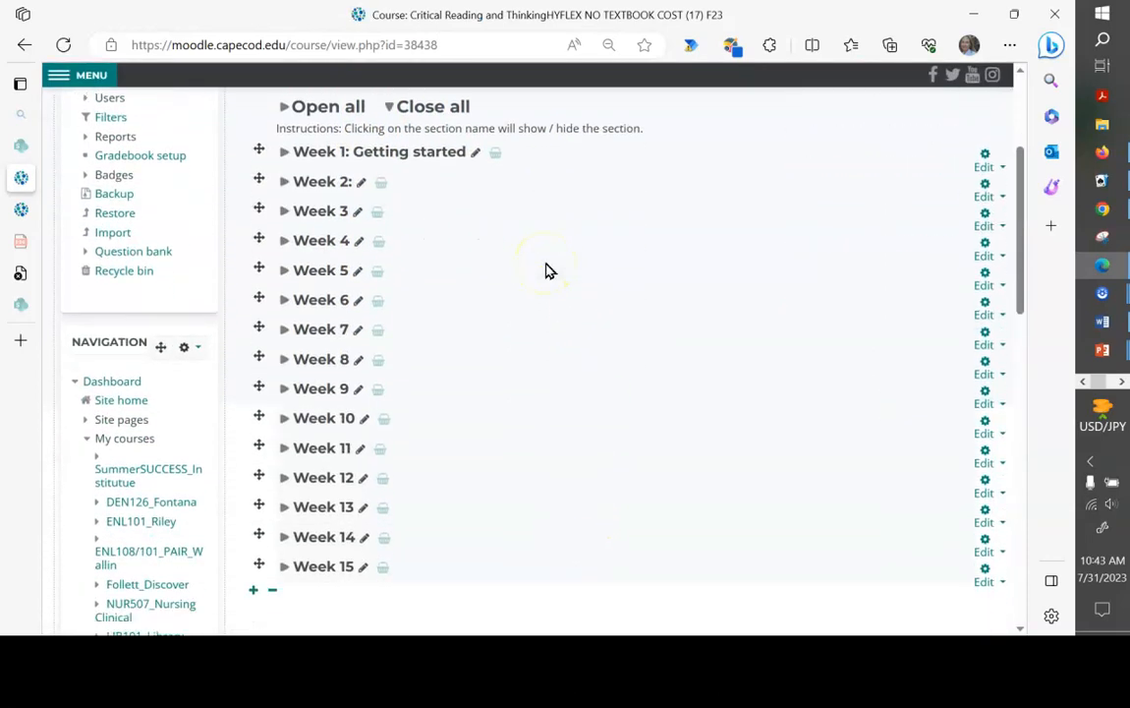
scroll(549, 272, "down", 5)
scroll(549, 272, "down", 5)
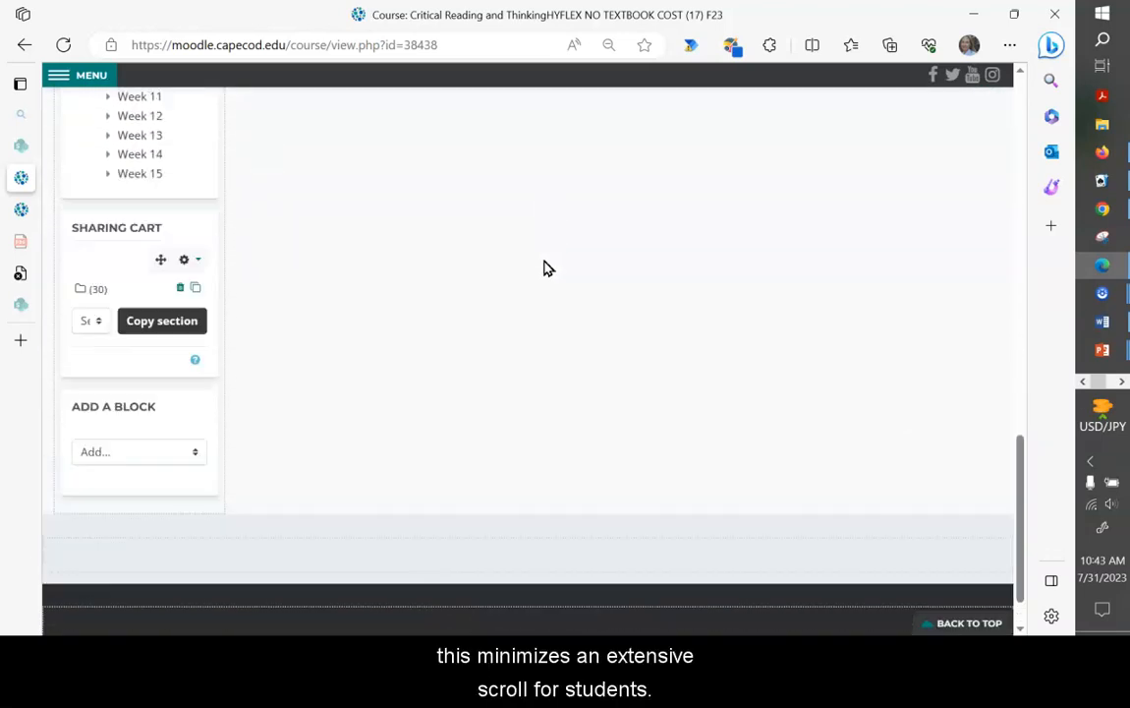
scroll(549, 268, "up", 10)
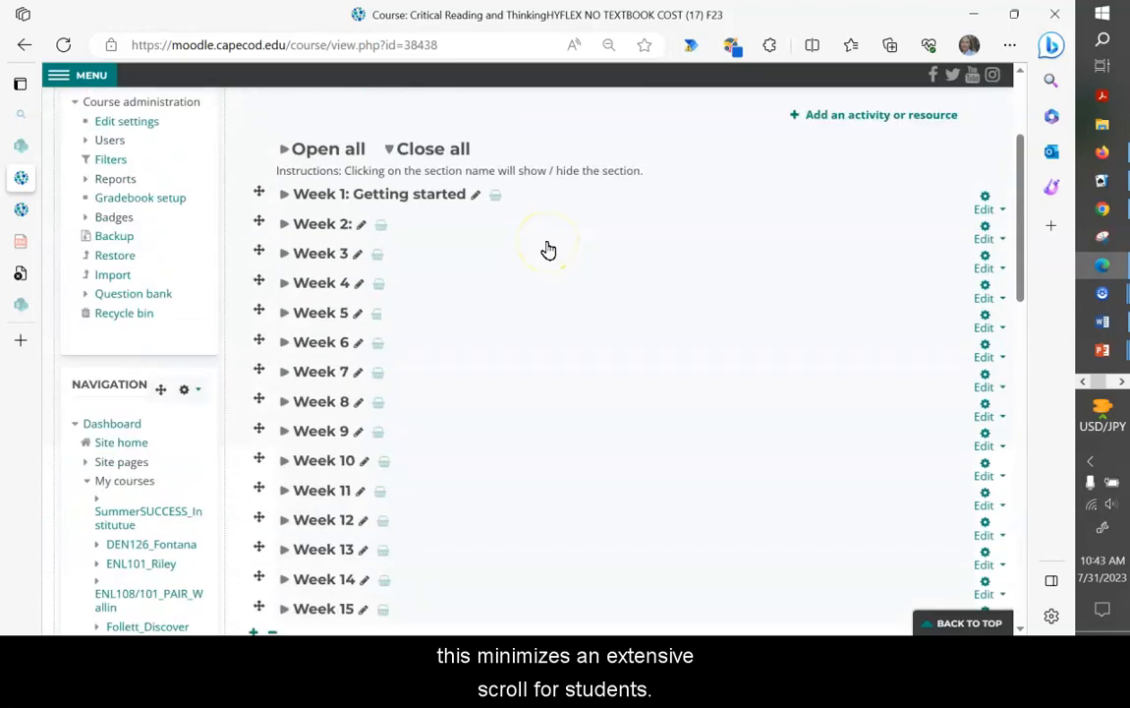
scroll(548, 251, "up", 4)
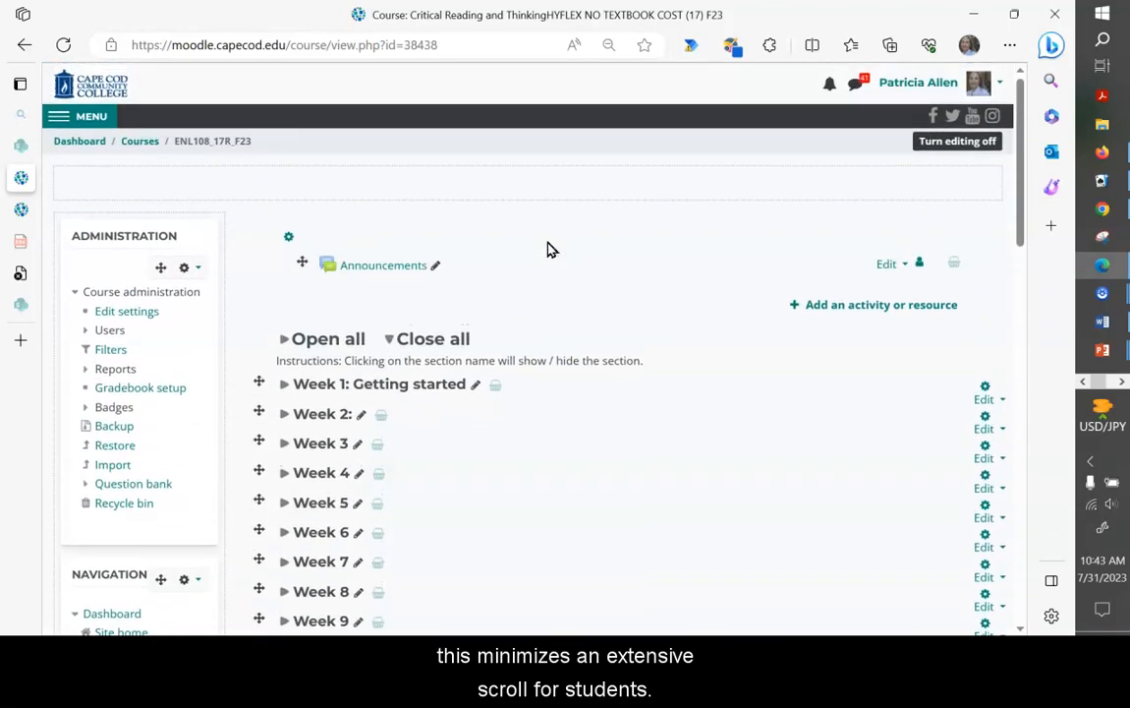